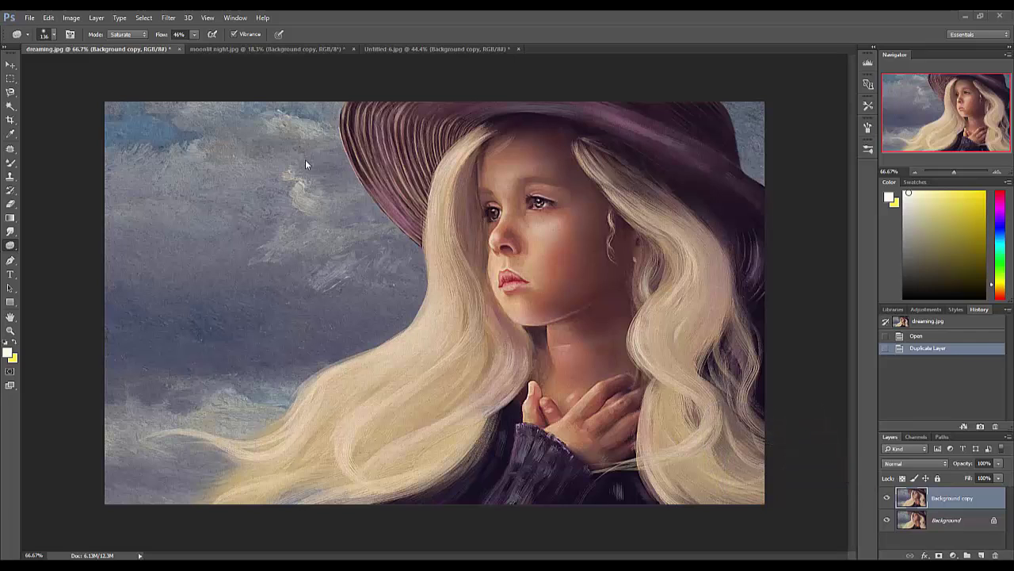
# Launch ParticleShop from Filter > Painter on the Background copy layer.
pyautogui.click(169, 19)
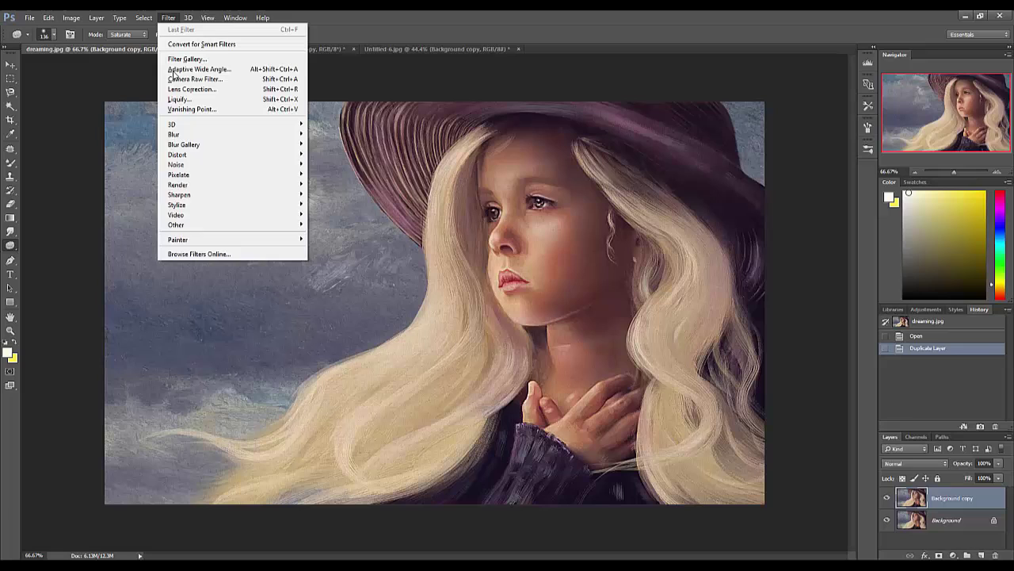
pyautogui.moveTo(190, 245)
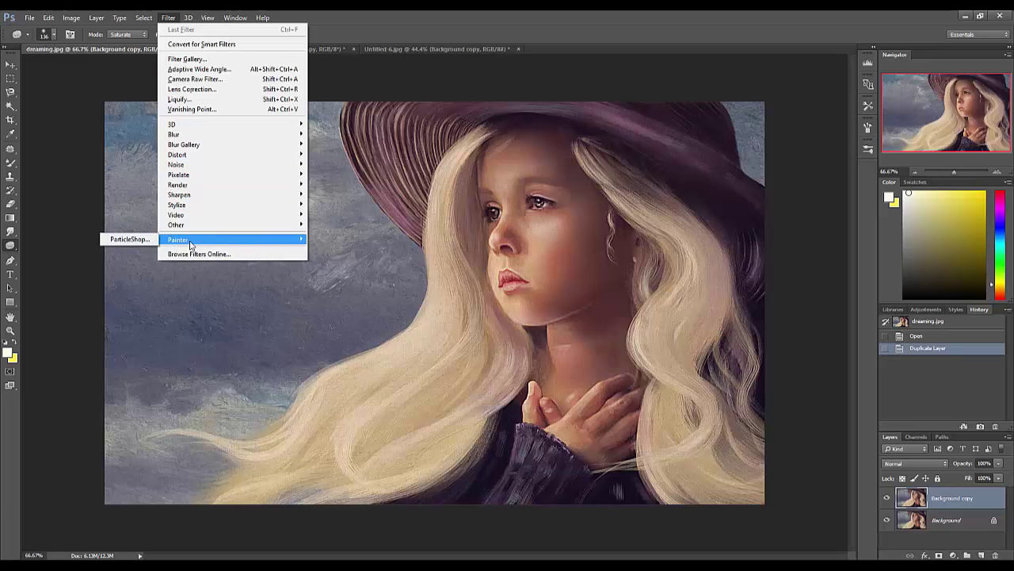
pyautogui.click(138, 241)
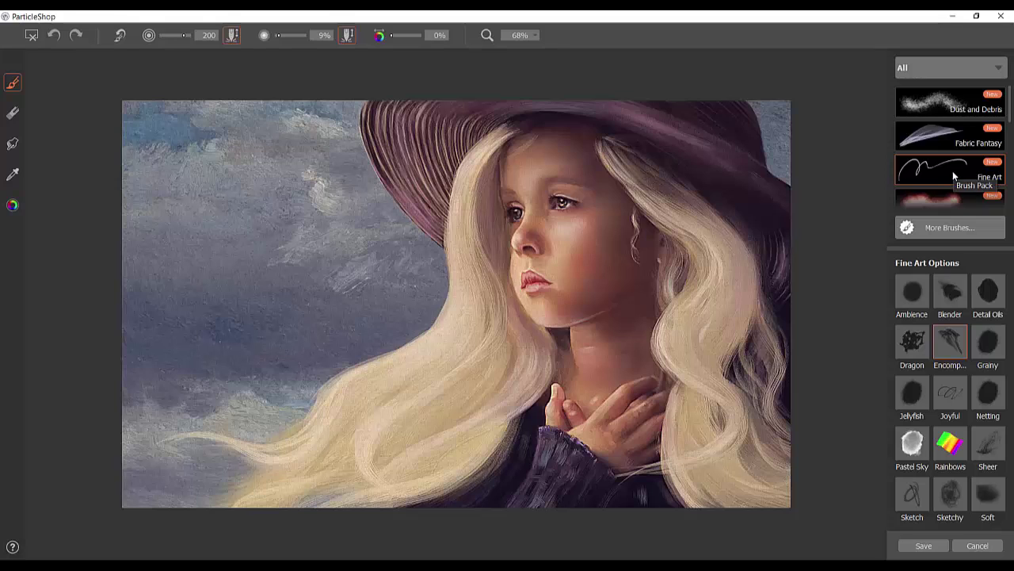
# Select the Fine Art Blender brush, set to size 10 and 17% opacity.
pyautogui.click(949, 294)
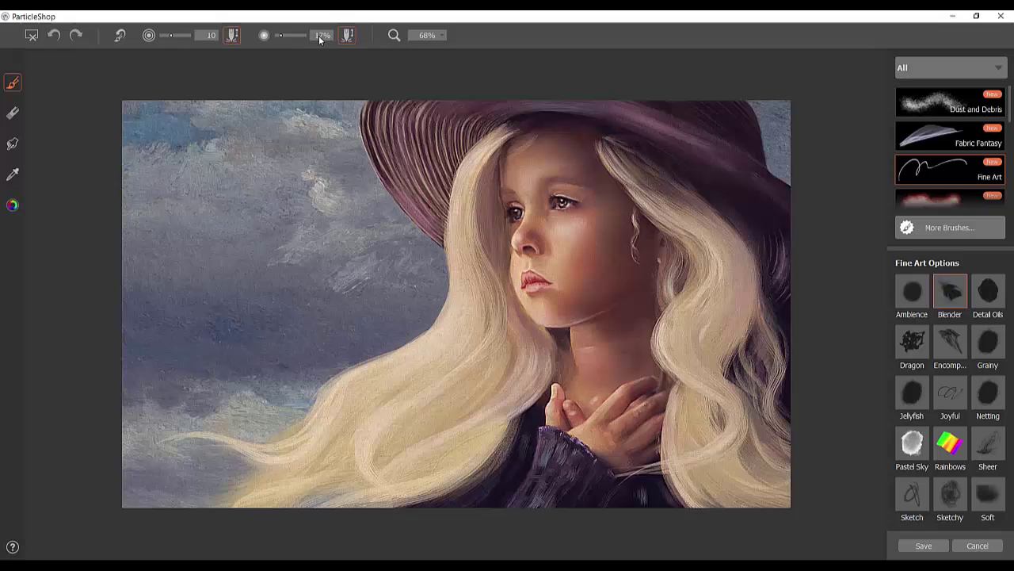
# Smudge the upper-left sky clouds into a soft haze with the Blender brush.
pyautogui.moveTo(211, 136)
pyautogui.mouseDown()
pyautogui.moveTo(187, 141)
pyautogui.moveTo(203, 145)
pyautogui.moveTo(223, 122)
pyautogui.moveTo(157, 133)
pyautogui.moveTo(212, 101)
pyautogui.moveTo(226, 121)
pyautogui.moveTo(254, 100)
pyautogui.mouseUp()
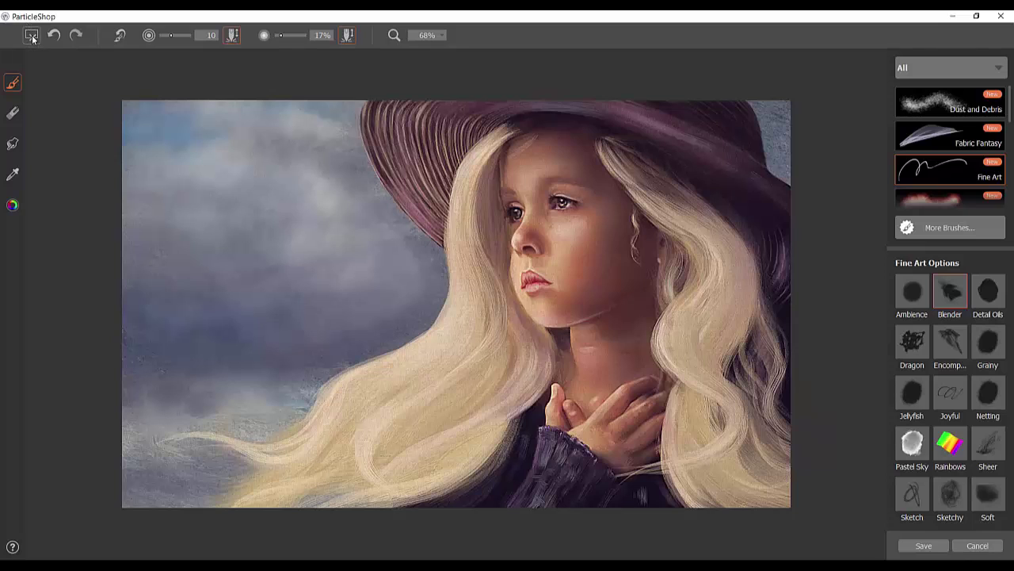
# Revert the canvas to its last saved version, discarding the sky blending.
pyautogui.click(32, 36)
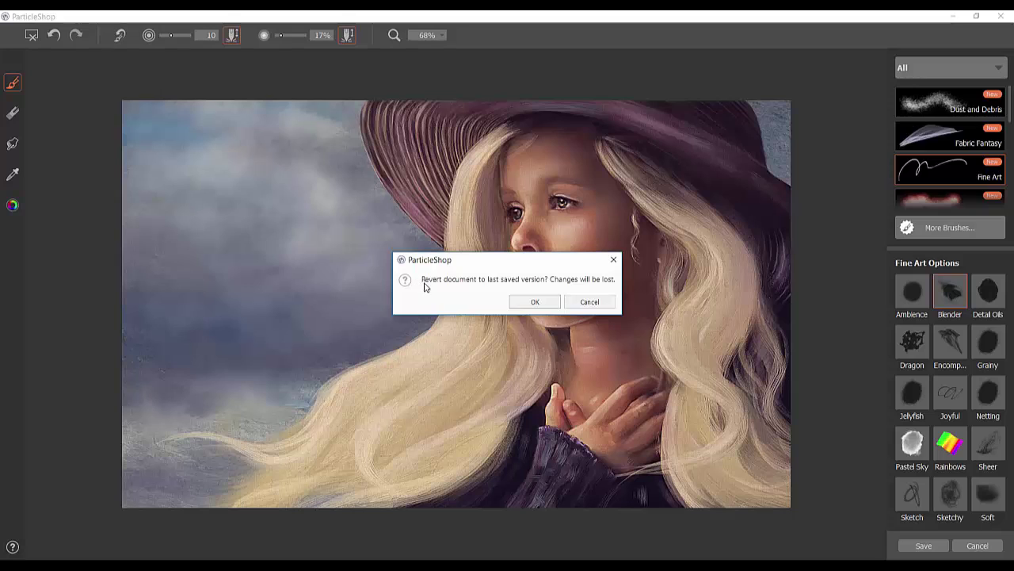
pyautogui.click(537, 302)
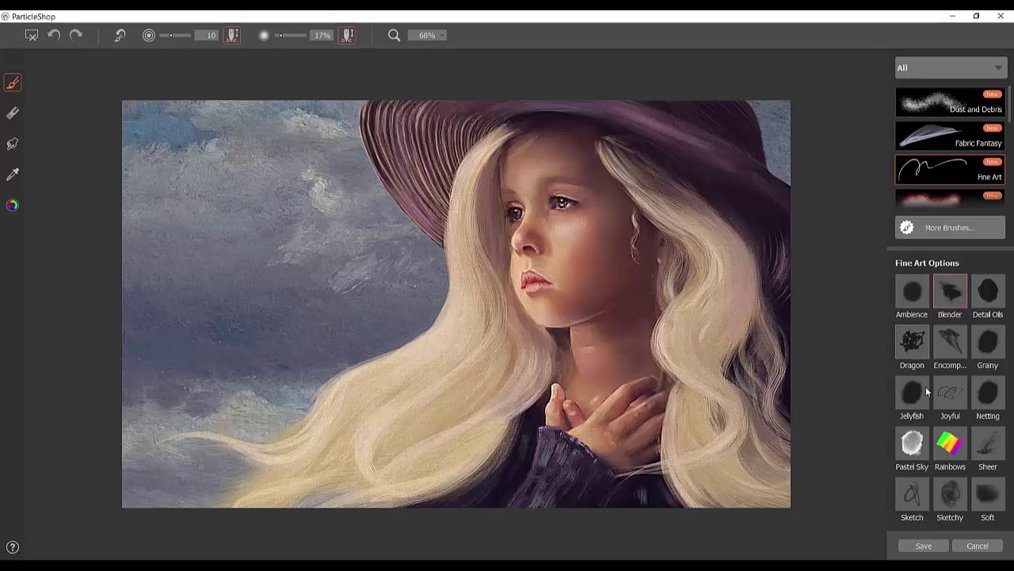
# Paint soft white haze streaks across the left sky with the Soft brush.
pyautogui.click(990, 497)
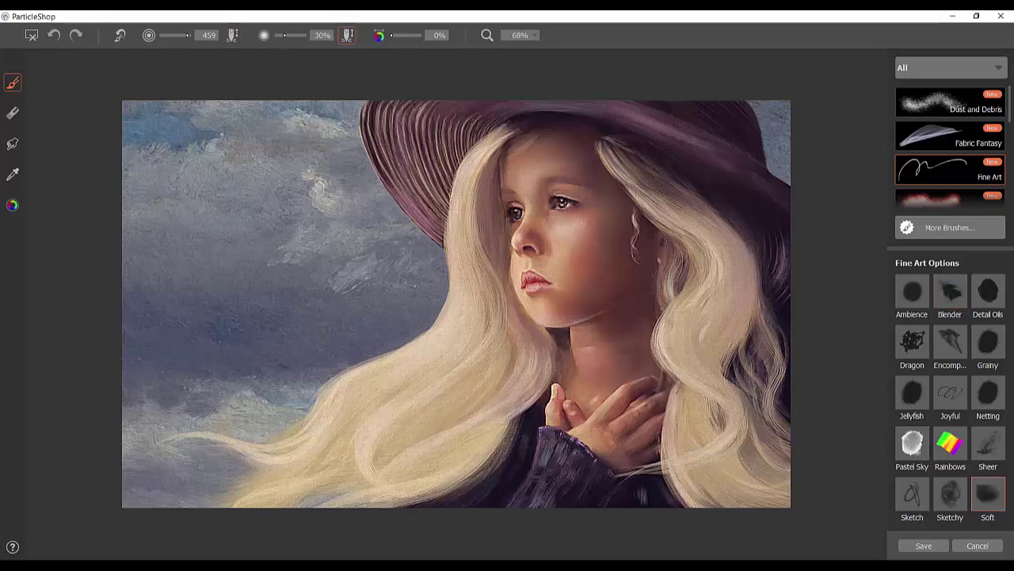
pyautogui.moveTo(198, 150)
pyautogui.mouseDown()
pyautogui.moveTo(388, 159)
pyautogui.moveTo(158, 151)
pyautogui.moveTo(143, 123)
pyautogui.moveTo(388, 134)
pyautogui.moveTo(158, 147)
pyautogui.moveTo(285, 178)
pyautogui.moveTo(238, 198)
pyautogui.moveTo(143, 285)
pyautogui.moveTo(127, 333)
pyautogui.moveTo(134, 348)
pyautogui.mouseUp()
pyautogui.moveTo(108, 239)
pyautogui.mouseDown()
pyautogui.moveTo(226, 79)
pyautogui.moveTo(222, 71)
pyautogui.moveTo(238, 88)
pyautogui.moveTo(126, 377)
pyautogui.moveTo(444, 254)
pyautogui.moveTo(182, 119)
pyautogui.moveTo(238, 412)
pyautogui.moveTo(428, 273)
pyautogui.mouseUp()
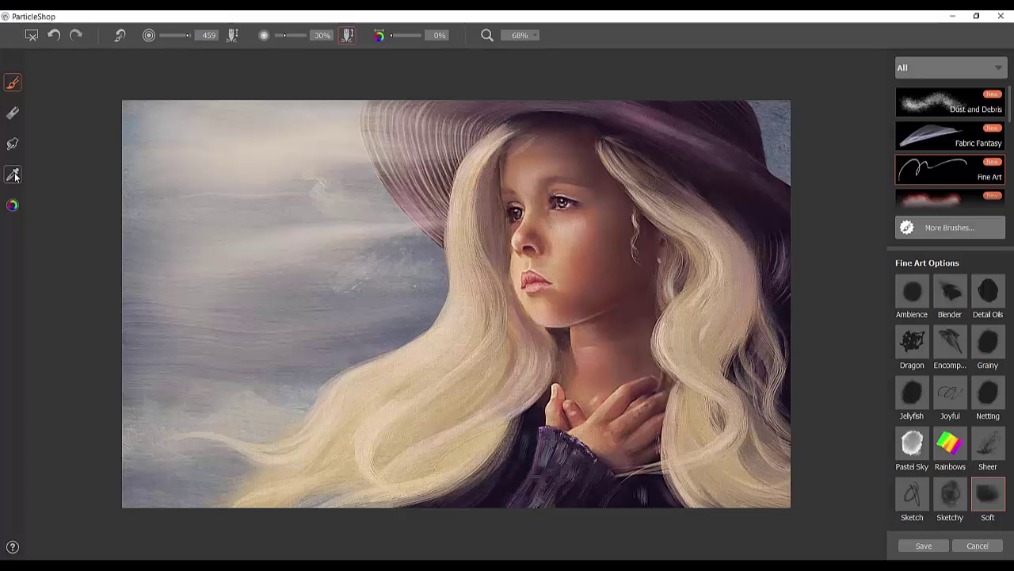
# Switch the brush colour to cyan and paint a faint cyan streak across the sky.
pyautogui.click(13, 206)
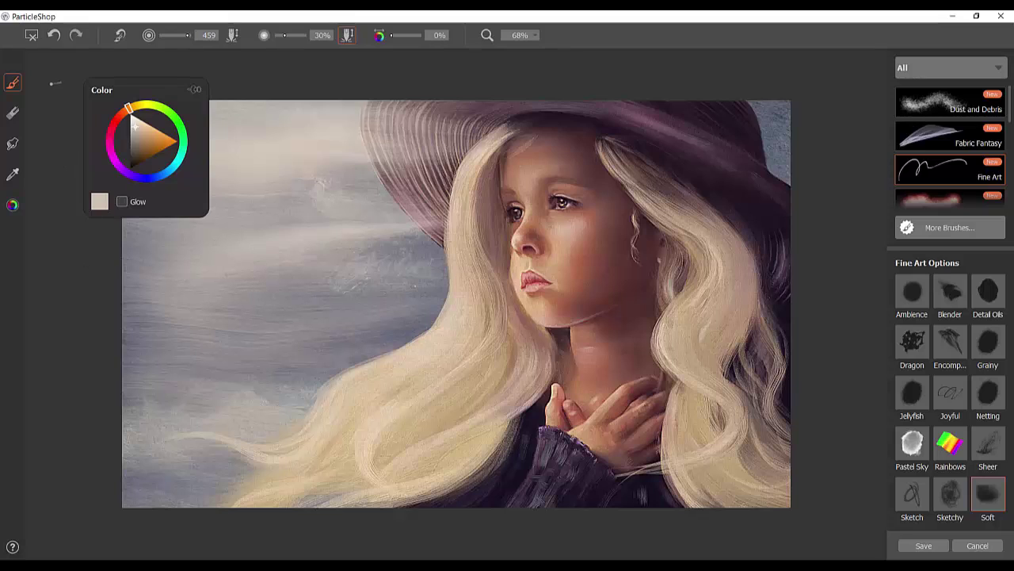
pyautogui.moveTo(168, 135)
pyautogui.mouseDown()
pyautogui.moveTo(140, 125)
pyautogui.moveTo(150, 131)
pyautogui.mouseUp()
pyautogui.click(176, 170)
pyautogui.click(159, 140)
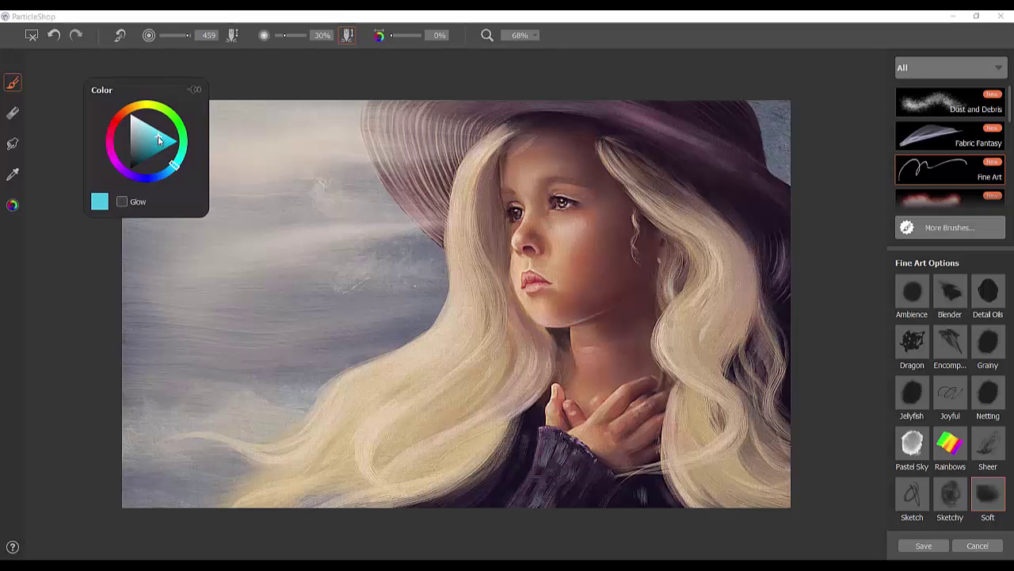
pyautogui.click(265, 256)
pyautogui.moveTo(302, 246); pyautogui.dragTo(249, 249)
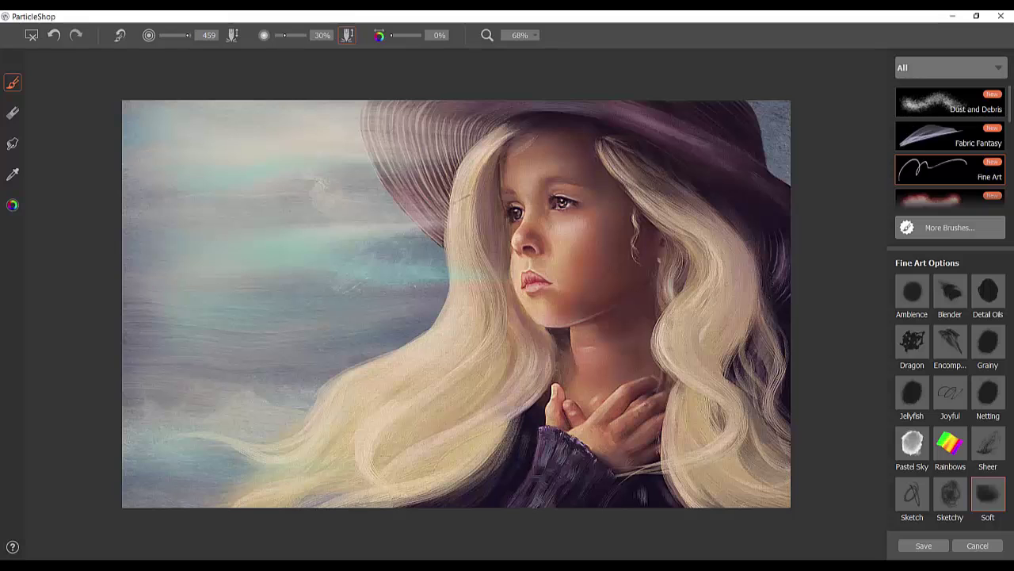
# Erase the haze from the hat brim and enlarge the eraser to 136 for the hair.
pyautogui.click(13, 112)
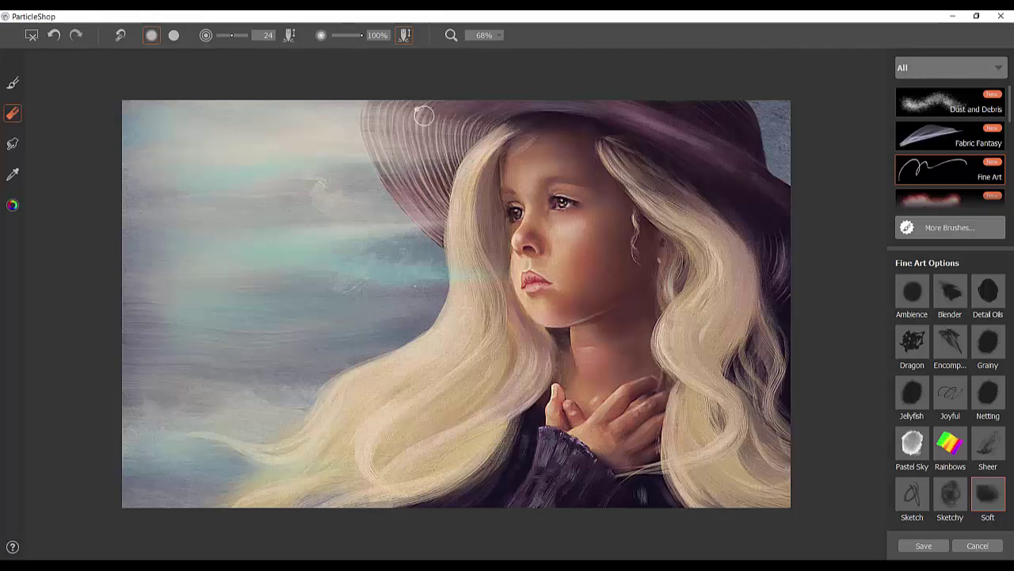
pyautogui.moveTo(400, 107)
pyautogui.mouseDown()
pyautogui.moveTo(400, 165)
pyautogui.moveTo(384, 98)
pyautogui.moveTo(387, 156)
pyautogui.moveTo(381, 103)
pyautogui.moveTo(378, 142)
pyautogui.moveTo(369, 98)
pyautogui.moveTo(369, 141)
pyautogui.moveTo(408, 205)
pyautogui.moveTo(442, 235)
pyautogui.moveTo(385, 149)
pyautogui.moveTo(381, 102)
pyautogui.moveTo(390, 152)
pyautogui.moveTo(400, 130)
pyautogui.moveTo(410, 148)
pyautogui.moveTo(420, 137)
pyautogui.moveTo(424, 106)
pyautogui.moveTo(424, 127)
pyautogui.moveTo(444, 99)
pyautogui.moveTo(436, 110)
pyautogui.moveTo(454, 113)
pyautogui.moveTo(409, 64)
pyautogui.mouseUp()
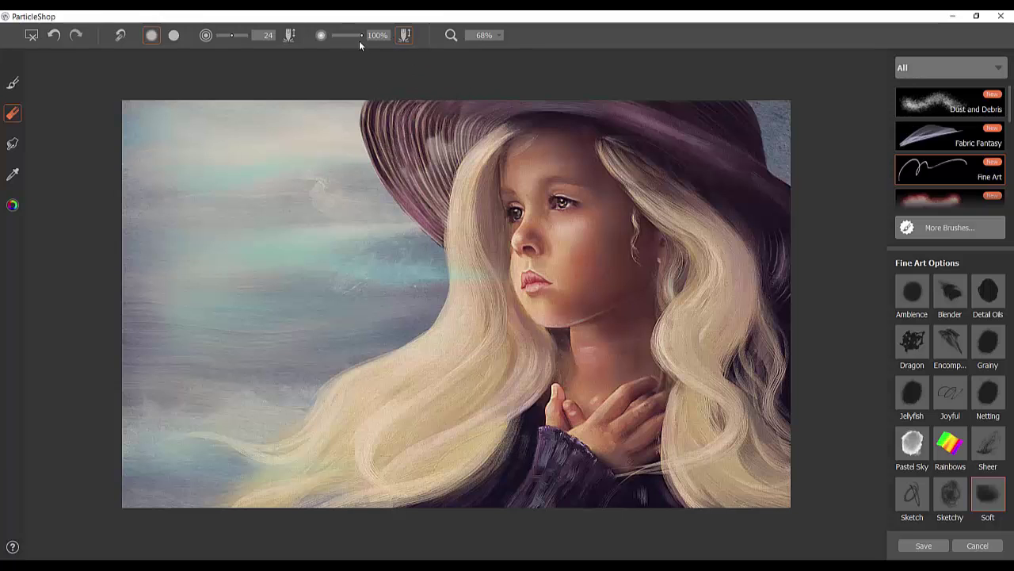
pyautogui.moveTo(235, 35); pyautogui.dragTo(238, 34)
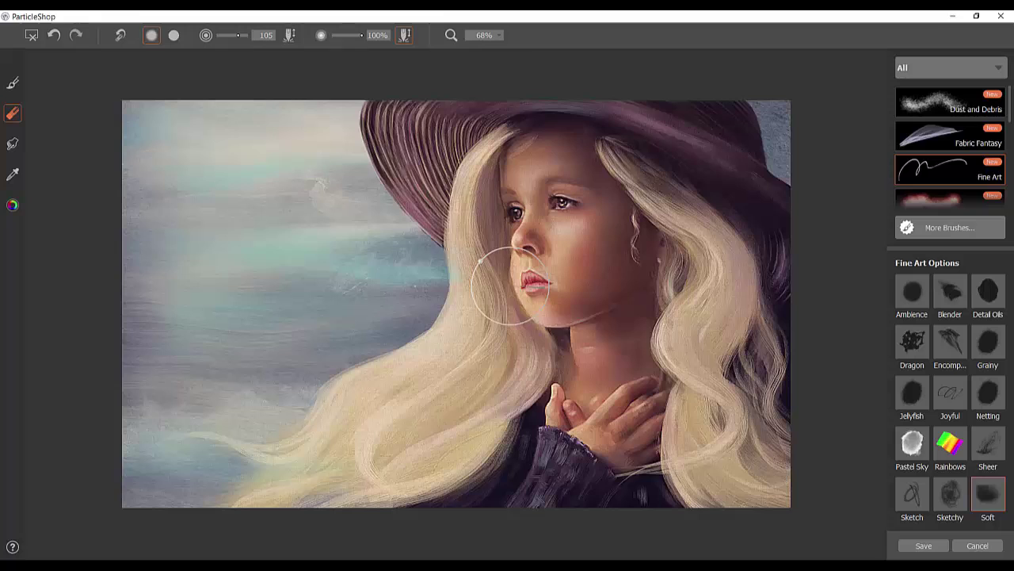
pyautogui.moveTo(241, 35); pyautogui.dragTo(313, 55)
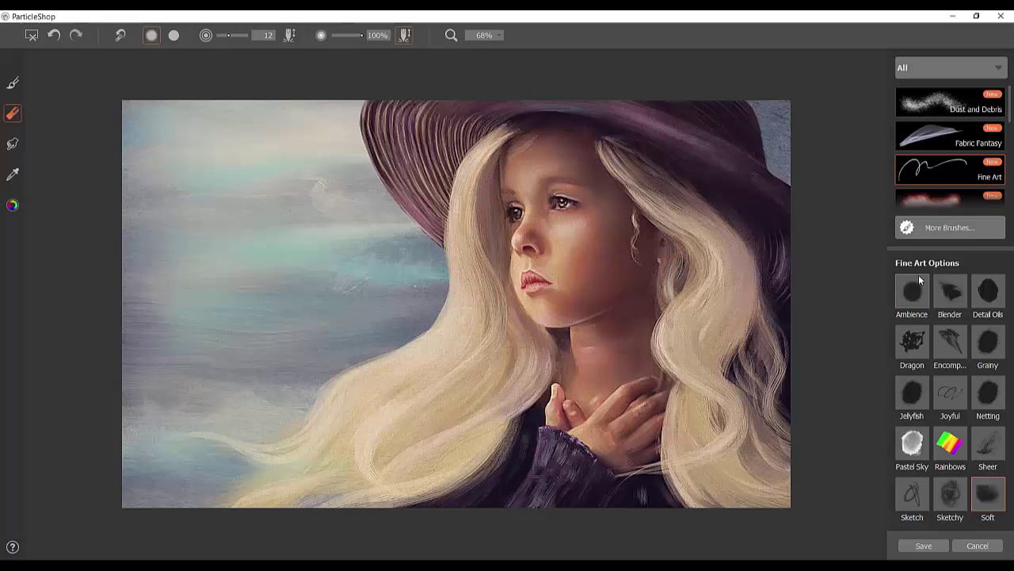
# With the Netting brush and a dark purple sampled from the hat, net the right-hand hair.
pyautogui.click(990, 401)
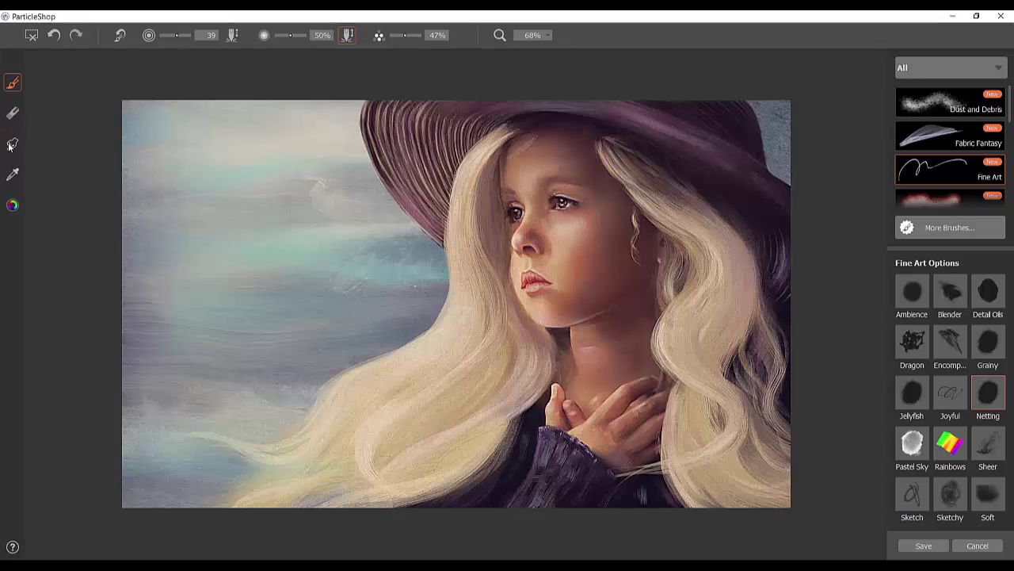
pyautogui.click(13, 175)
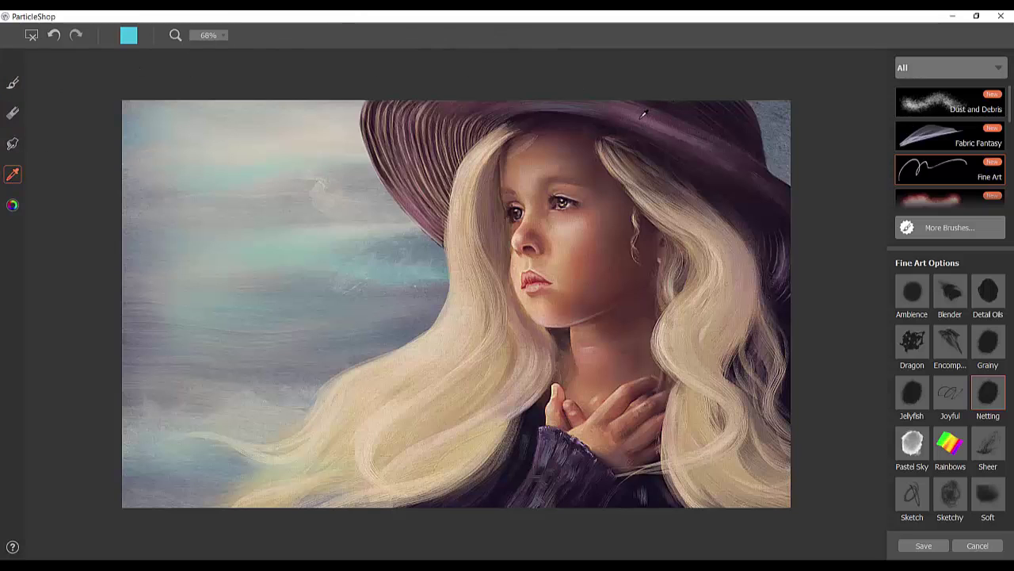
pyautogui.click(644, 116)
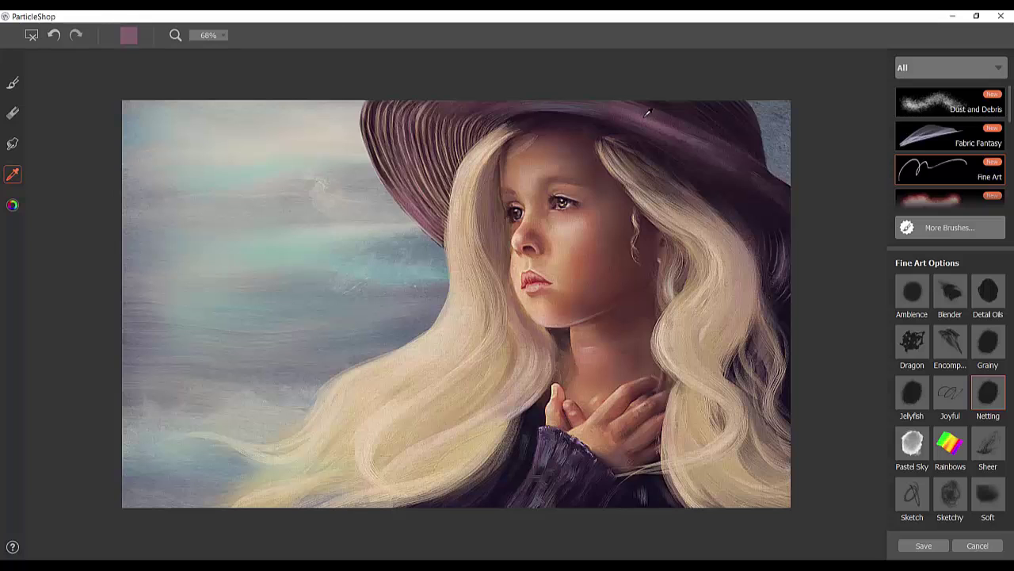
pyautogui.click(13, 207)
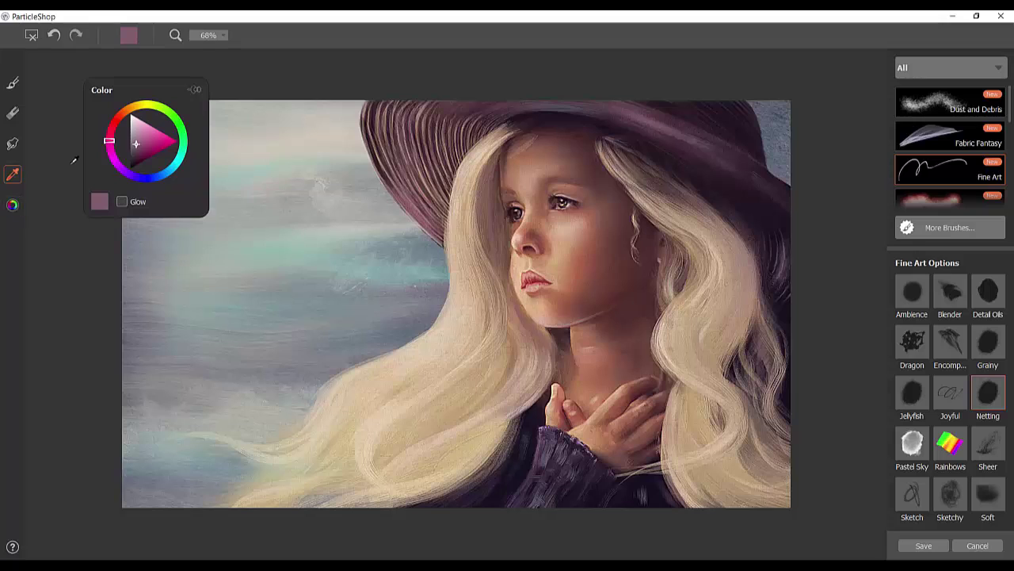
pyautogui.moveTo(140, 142); pyautogui.dragTo(146, 134)
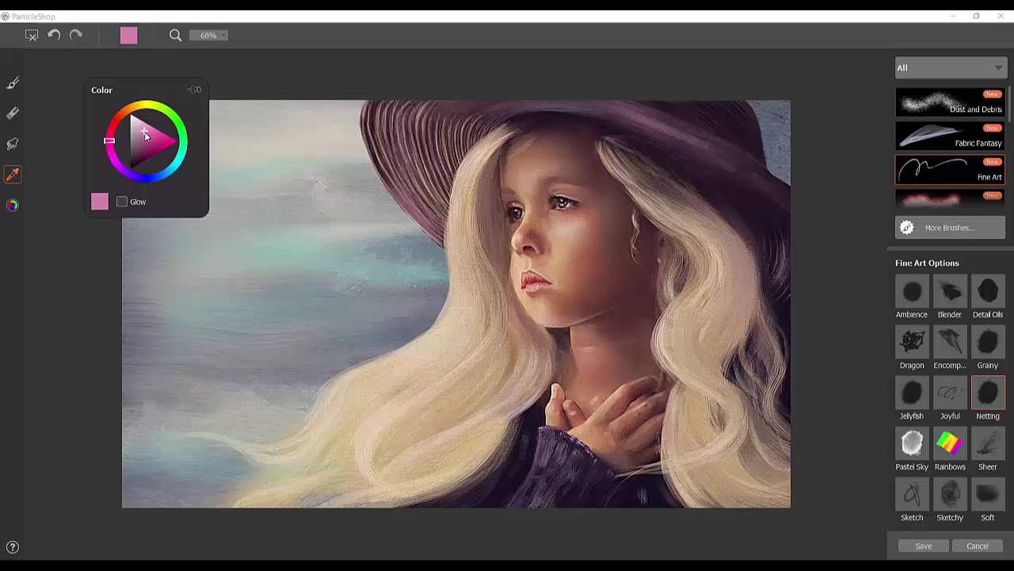
pyautogui.click(656, 131)
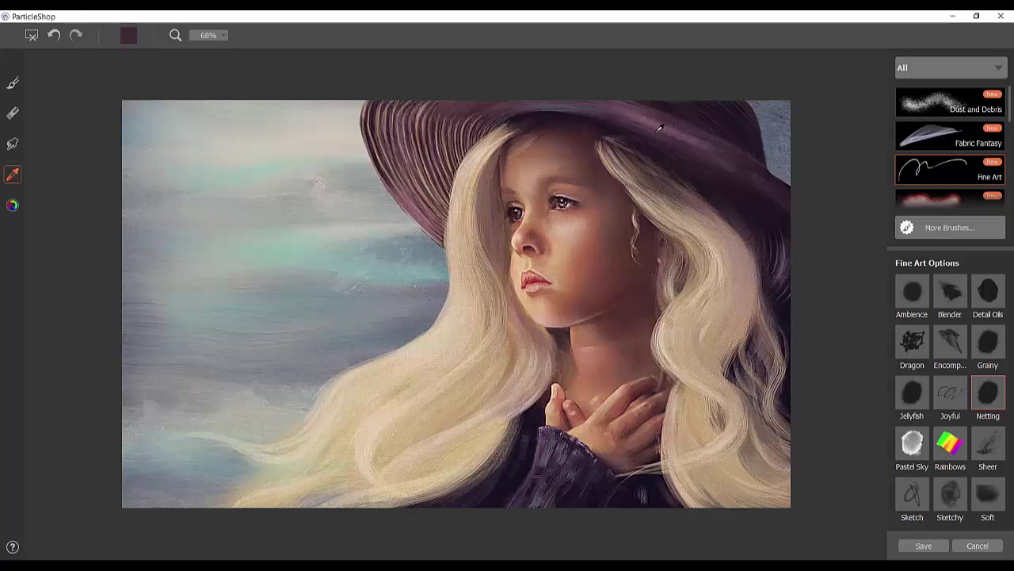
pyautogui.click(13, 83)
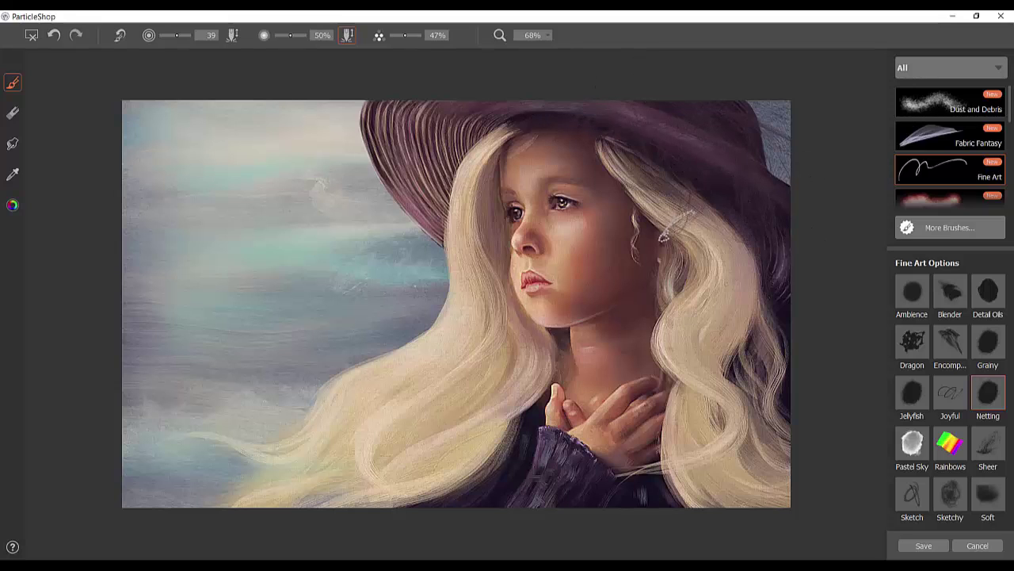
pyautogui.moveTo(763, 314)
pyautogui.mouseDown()
pyautogui.moveTo(759, 252)
pyautogui.moveTo(753, 363)
pyautogui.moveTo(772, 373)
pyautogui.moveTo(737, 475)
pyautogui.mouseUp()
pyautogui.moveTo(769, 220)
pyautogui.mouseDown()
pyautogui.moveTo(705, 372)
pyautogui.moveTo(762, 504)
pyautogui.mouseUp()
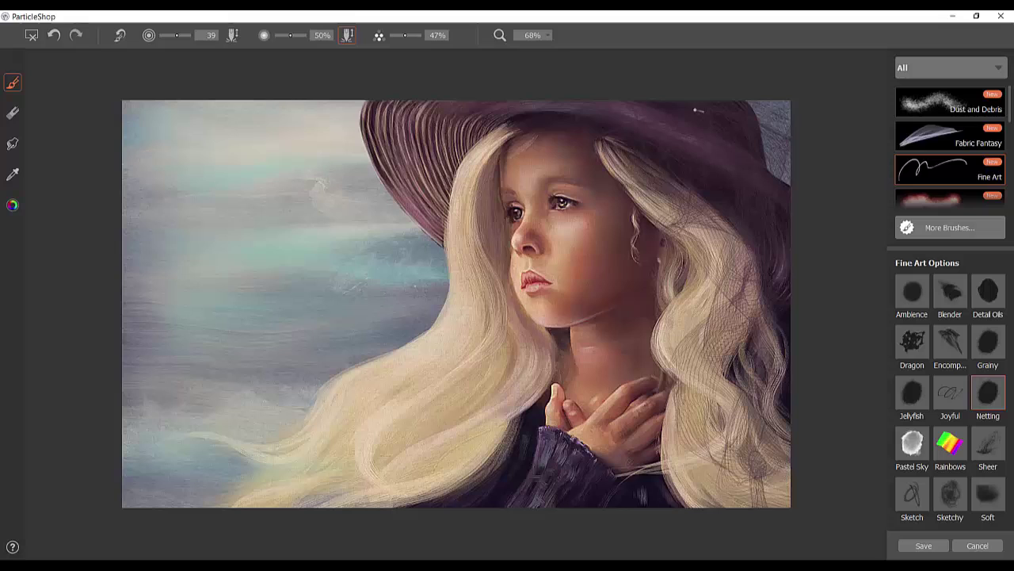
# Paint light pink netting strands over the hat and down the right hair to the shoulder.
pyautogui.click(12, 204)
pyautogui.moveTo(141, 149); pyautogui.dragTo(145, 130)
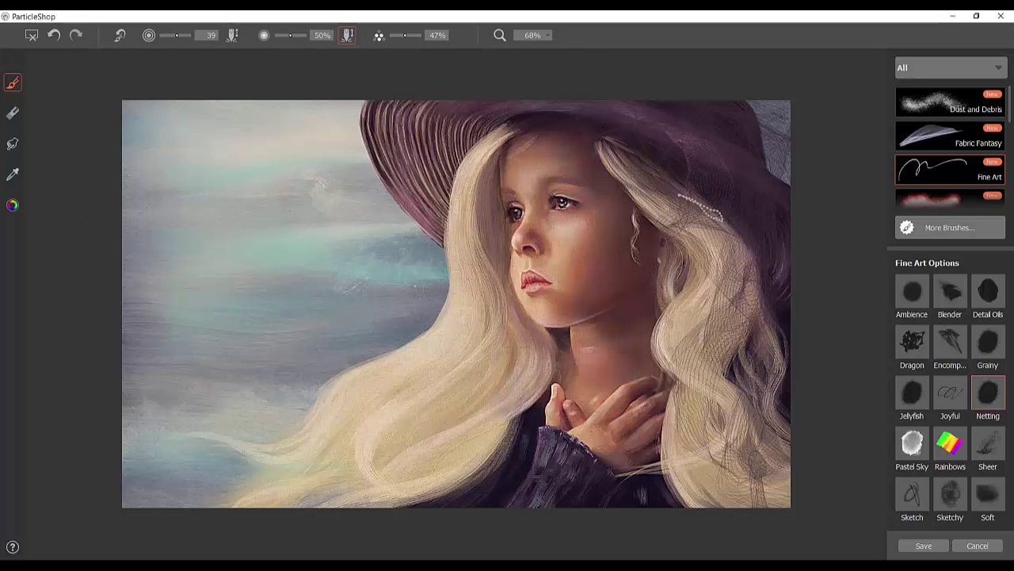
pyautogui.moveTo(631, 109); pyautogui.dragTo(640, 140)
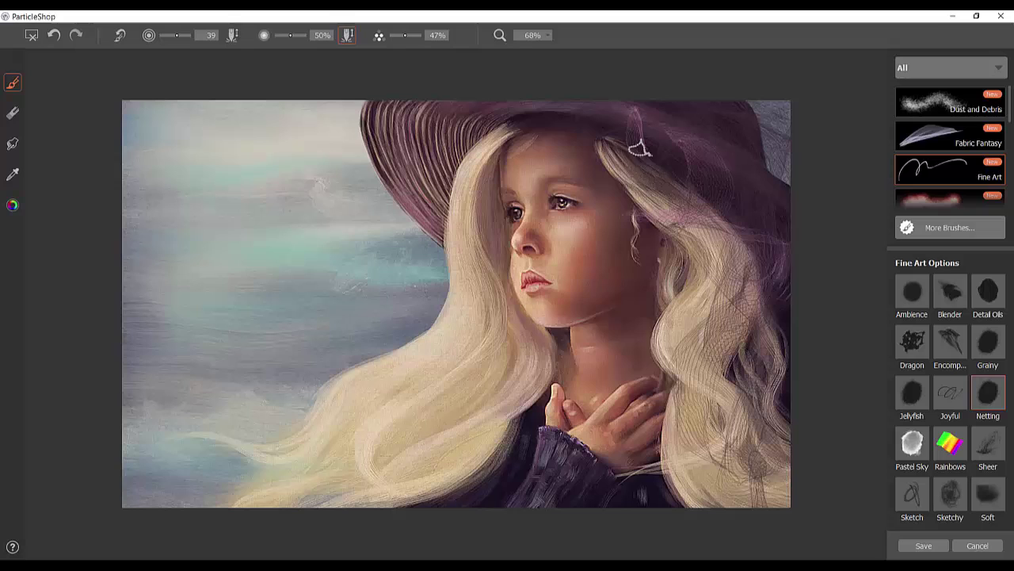
pyautogui.moveTo(625, 90)
pyautogui.mouseDown()
pyautogui.moveTo(683, 164)
pyautogui.moveTo(691, 216)
pyautogui.mouseUp()
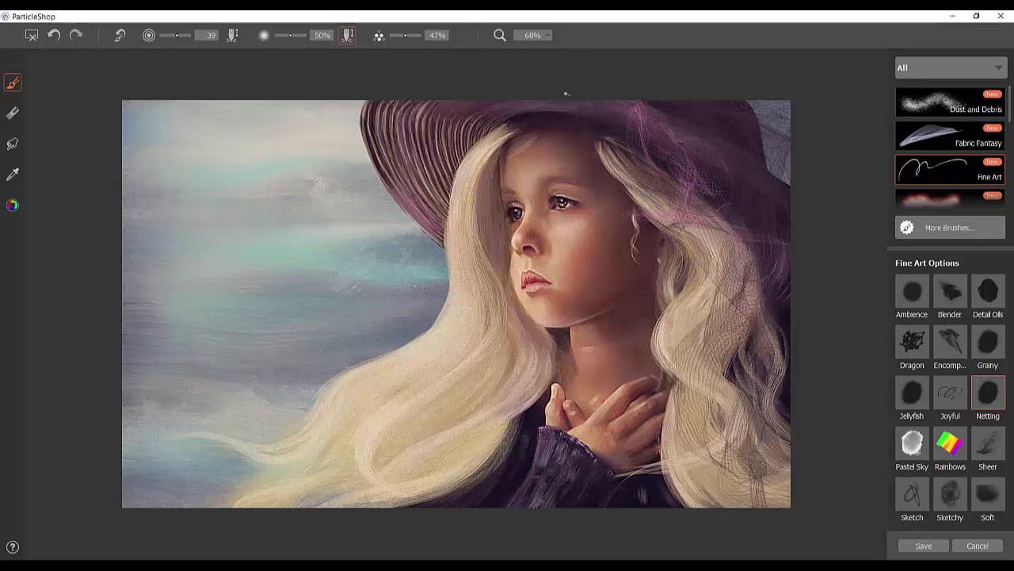
pyautogui.click(12, 205)
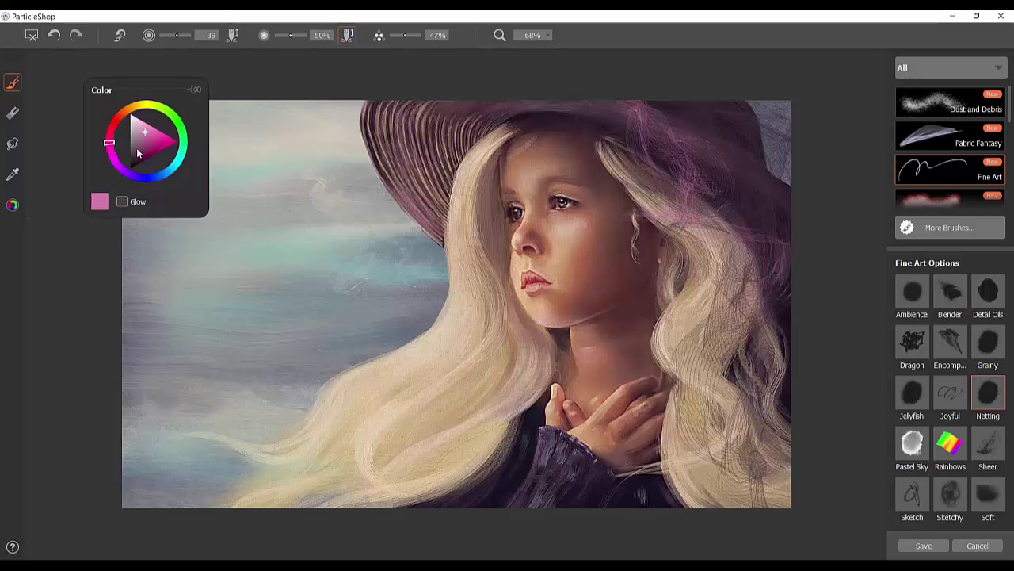
pyautogui.moveTo(136, 147); pyautogui.dragTo(142, 124)
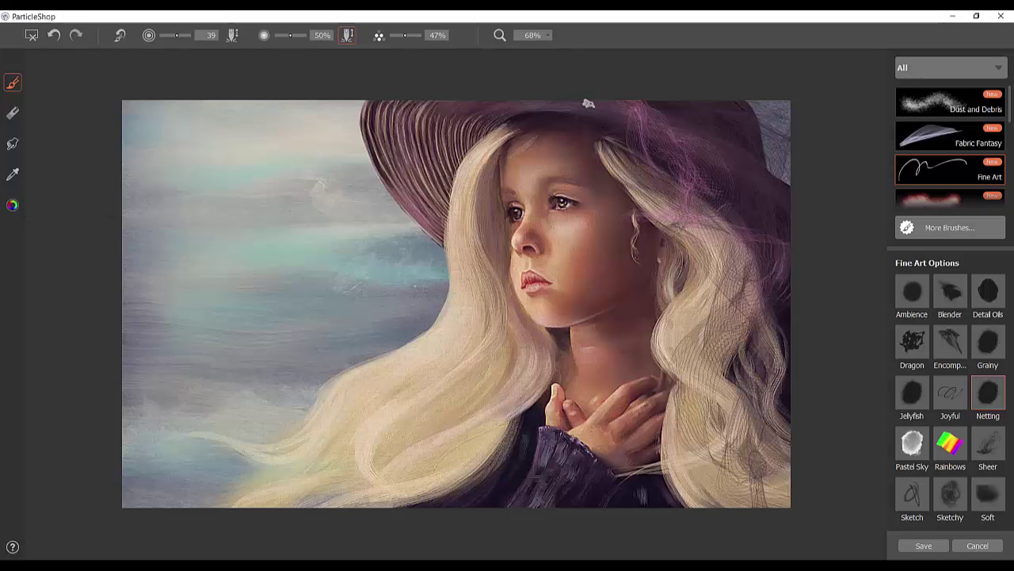
pyautogui.moveTo(588, 103)
pyautogui.mouseDown()
pyautogui.moveTo(792, 340)
pyautogui.moveTo(765, 471)
pyautogui.mouseUp()
pyautogui.moveTo(673, 95)
pyautogui.mouseDown()
pyautogui.moveTo(657, 139)
pyautogui.moveTo(737, 325)
pyautogui.mouseUp()
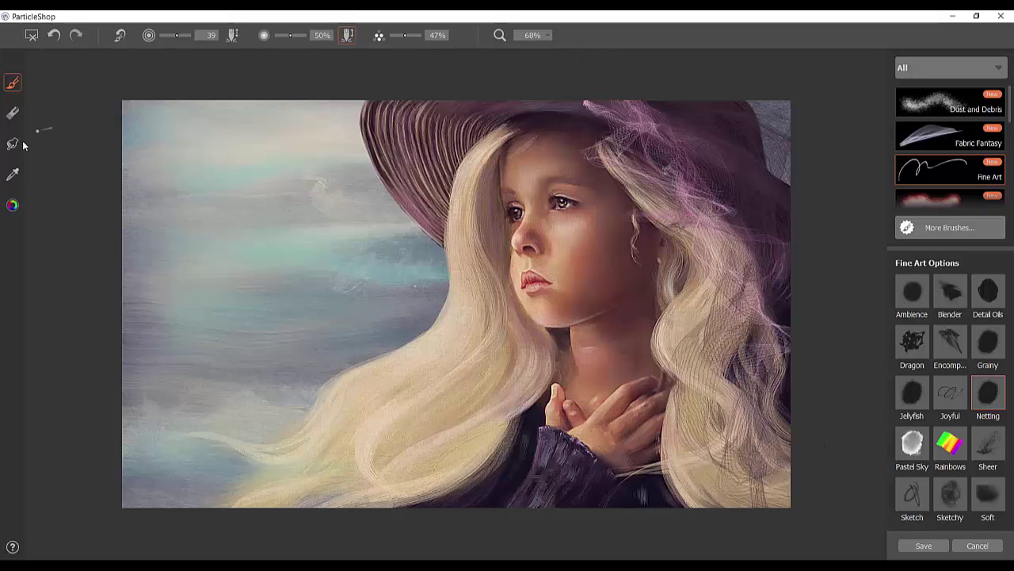
# Switch to the Eraser tool to remove unwanted netting strokes.
pyautogui.click(12, 113)
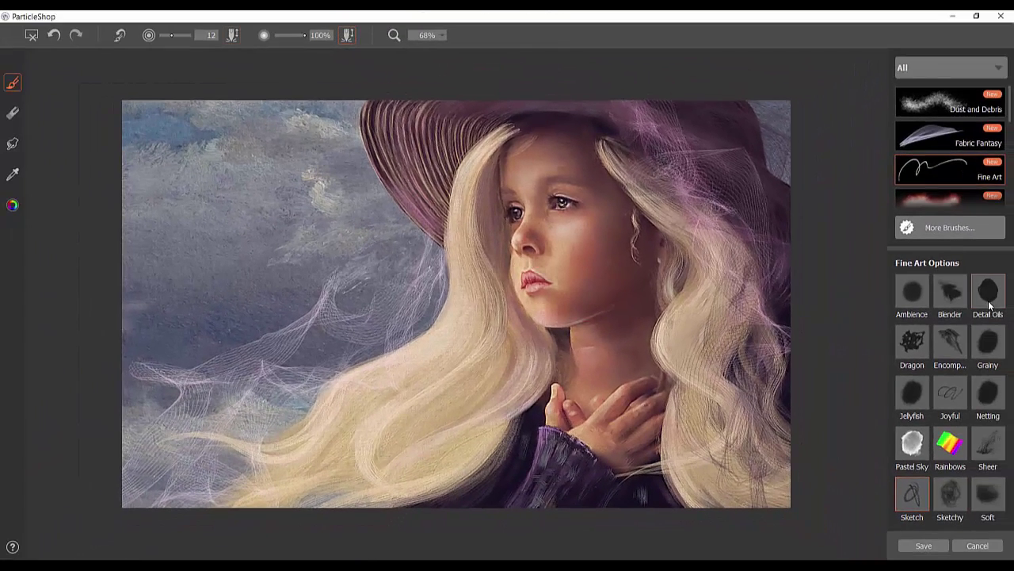
# Choose the Detail Oils brush loaded with a dark purple sampled from the painting.
pyautogui.click(987, 302)
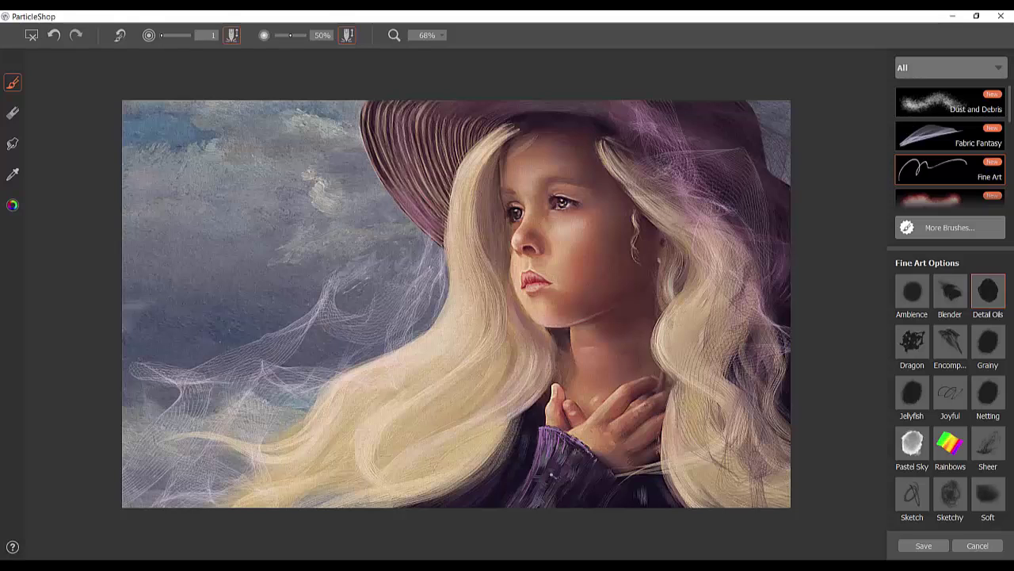
pyautogui.click(13, 176)
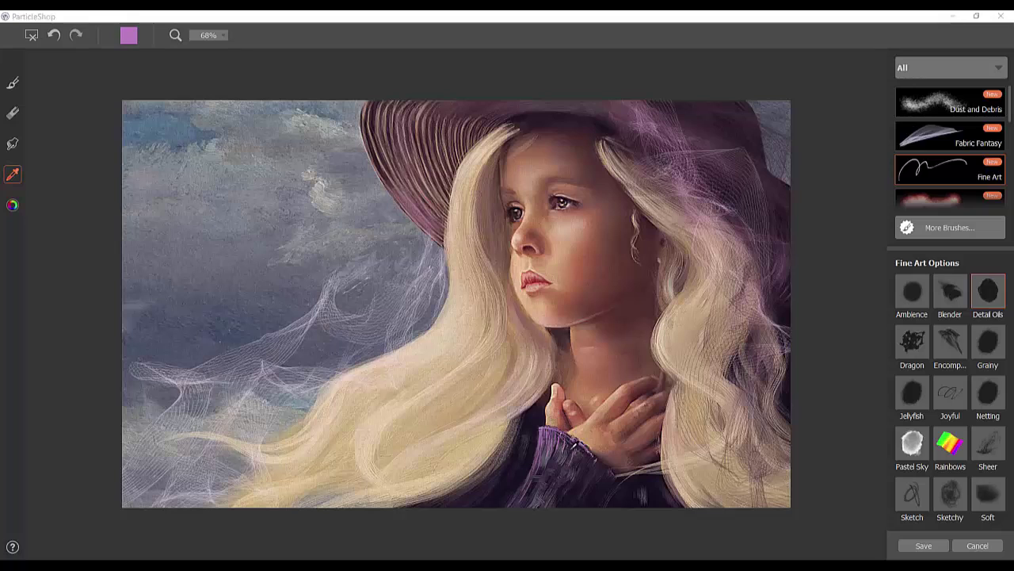
pyautogui.click(572, 446)
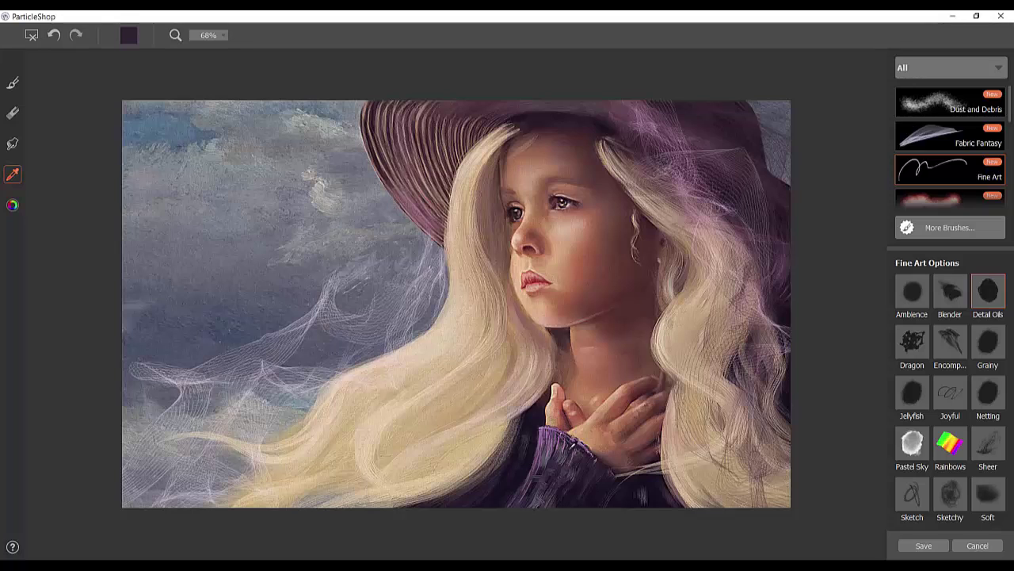
pyautogui.click(13, 84)
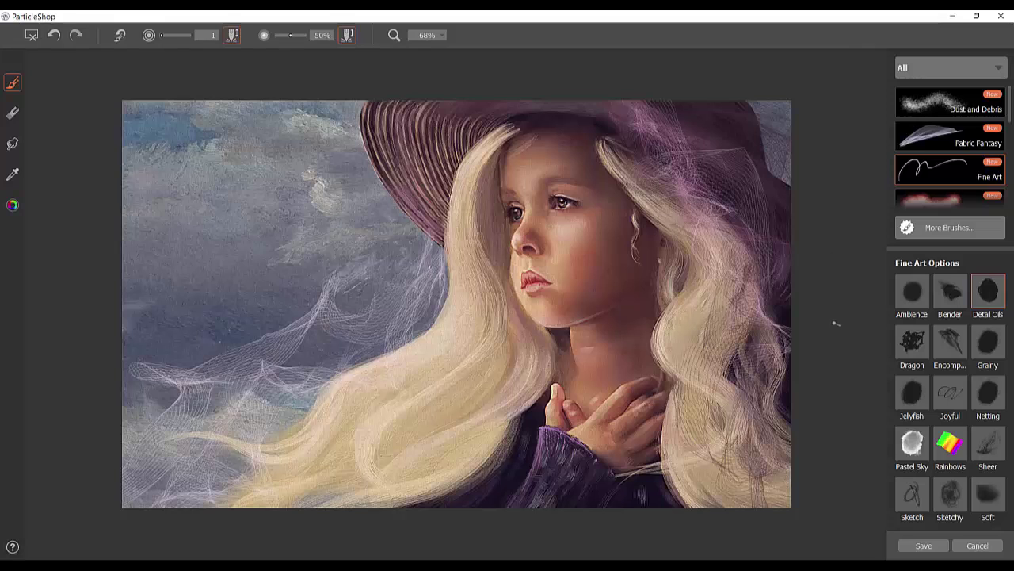
# Save only the brushstrokes back to the Background copy layer in Photoshop.
pyautogui.click(924, 546)
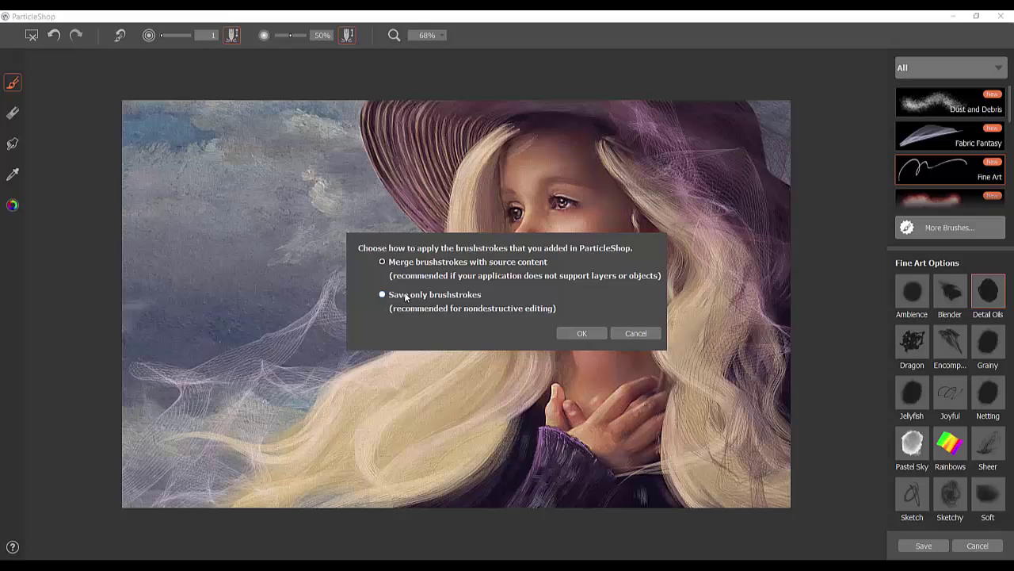
pyautogui.press('Up')
pyautogui.click(584, 333)
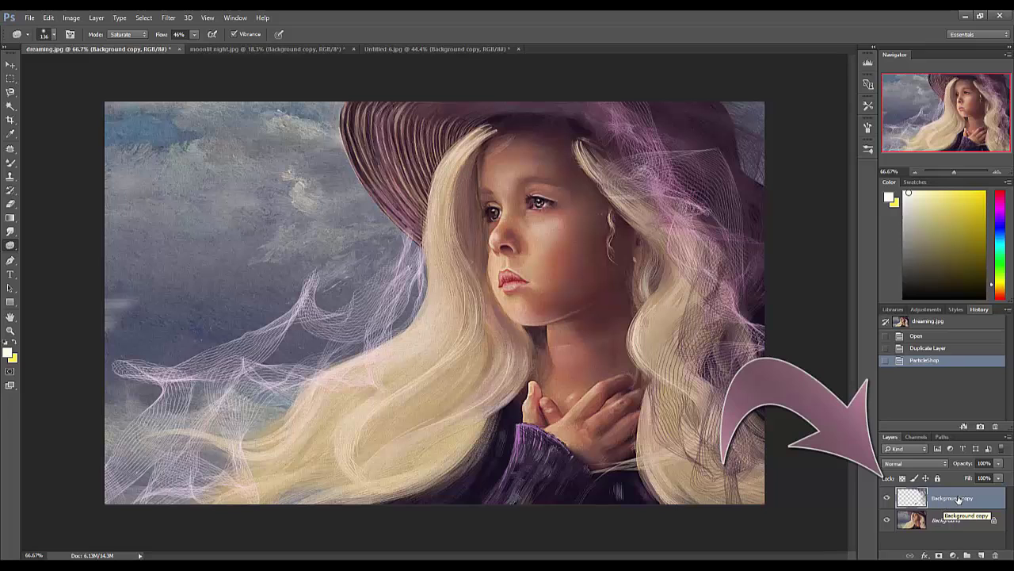
# Hide and reshow the Background layer to check the strokes, then set Background copy opacity to 49%.
pyautogui.click(886, 520)
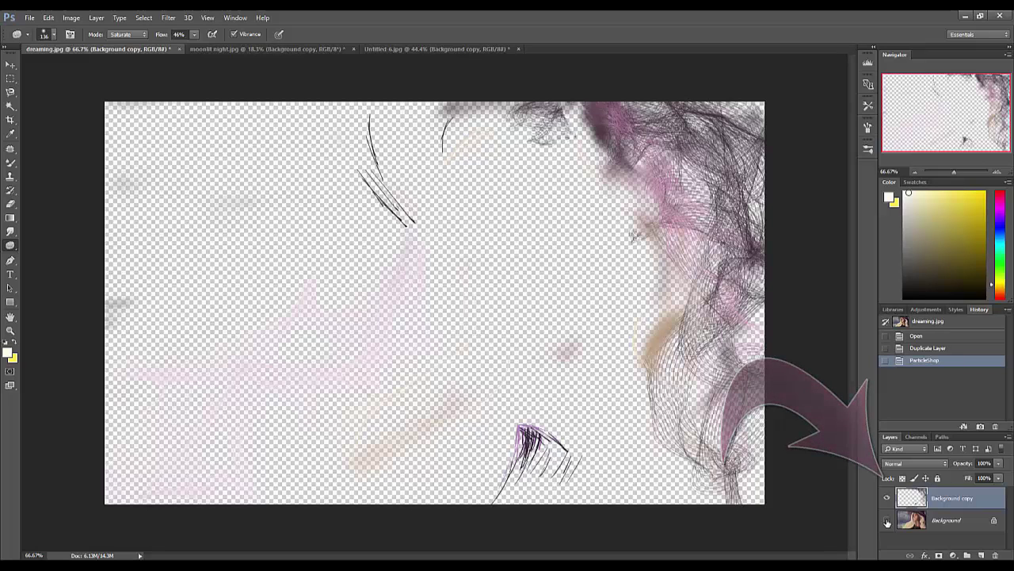
pyautogui.click(887, 520)
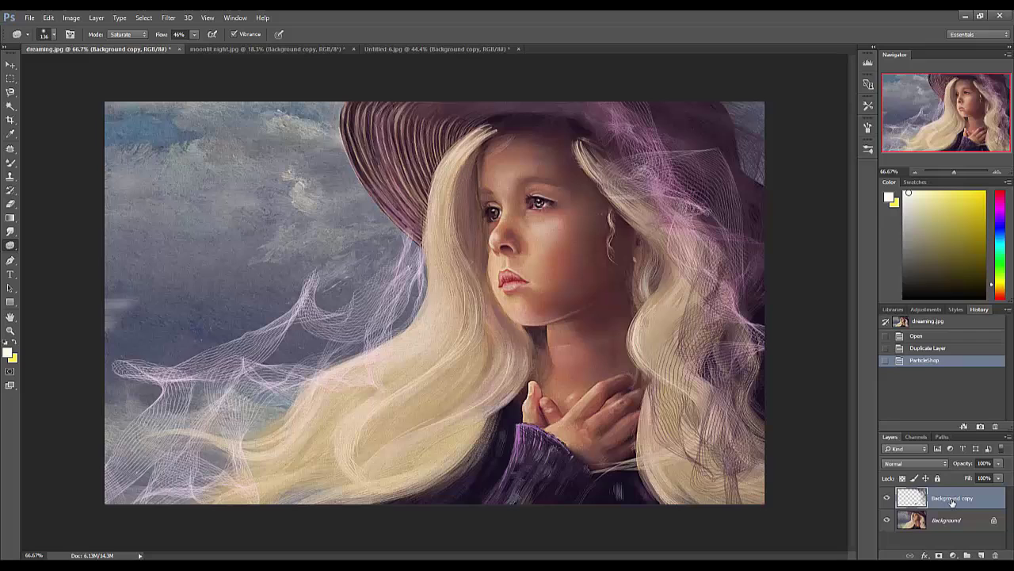
pyautogui.click(998, 463)
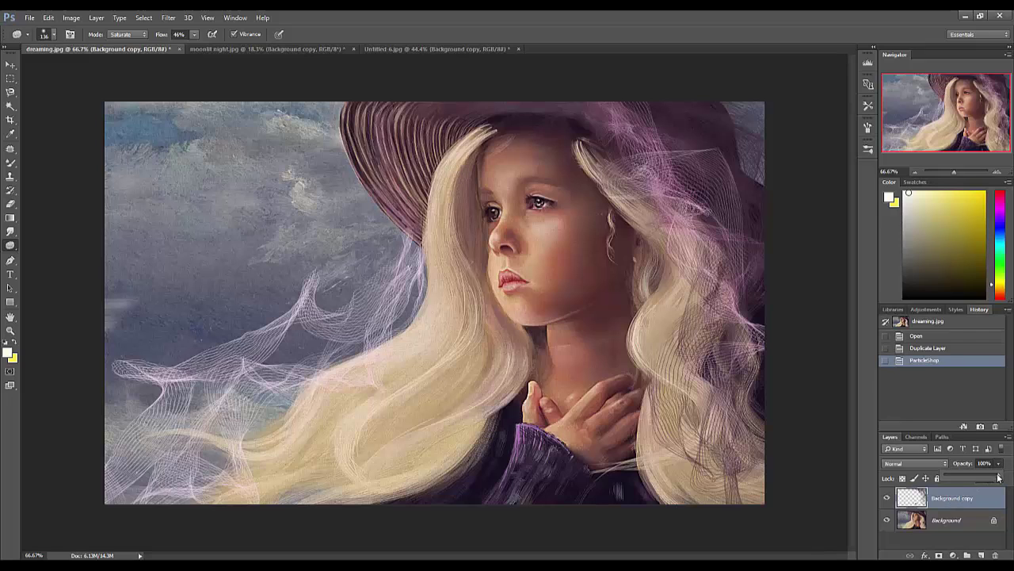
pyautogui.moveTo(998, 476); pyautogui.dragTo(971, 476)
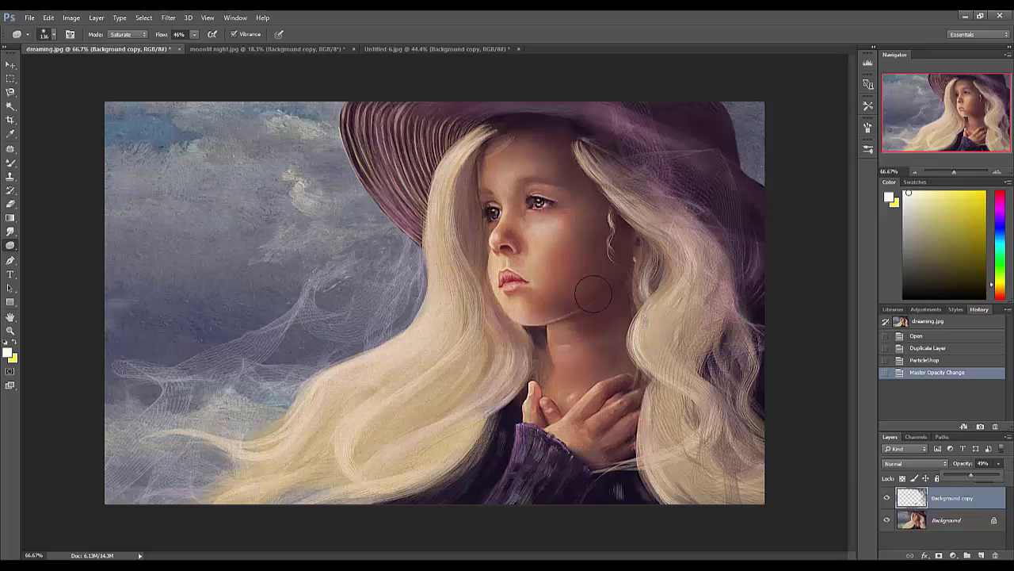
pyautogui.press('Return')
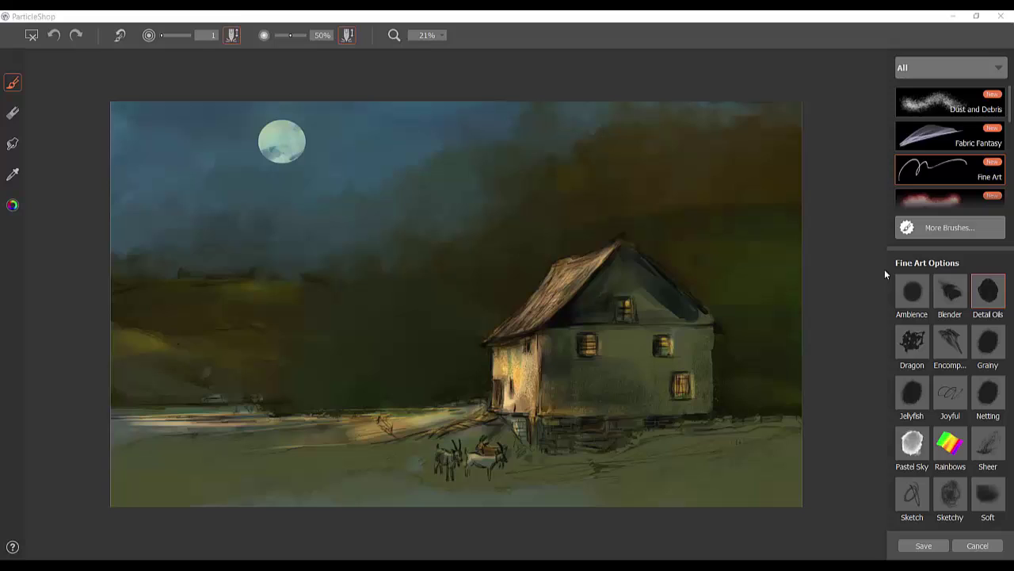
# Choose the Soft brush variant and load a lightened blue sampled from the night sky.
pyautogui.click(992, 504)
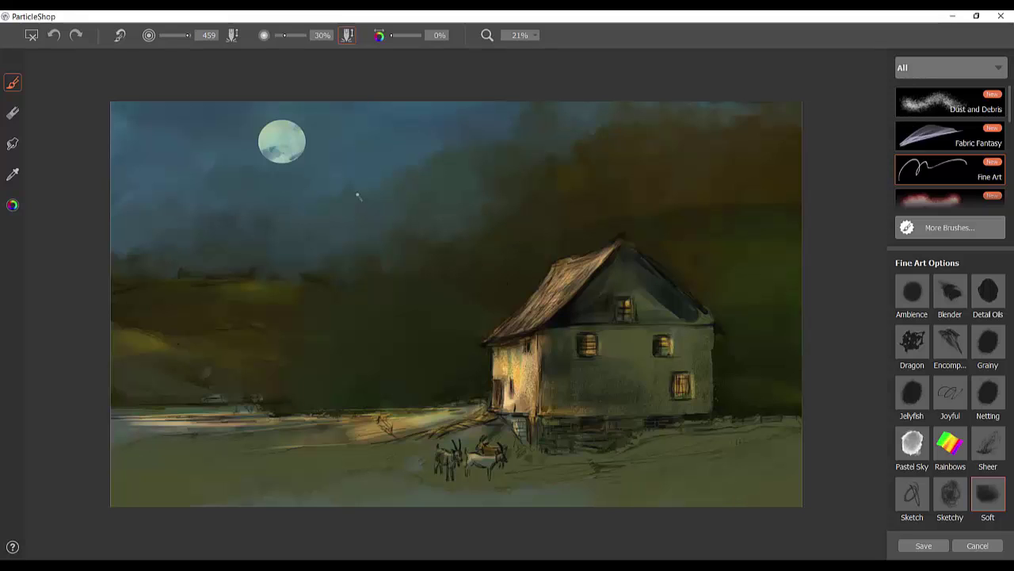
pyautogui.click(17, 174)
pyautogui.click(352, 144)
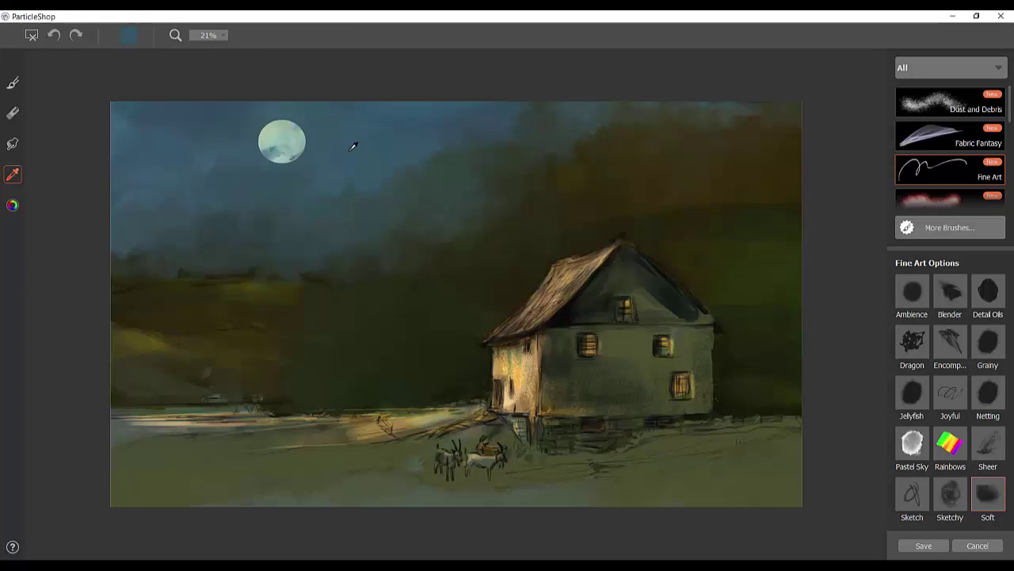
pyautogui.click(13, 206)
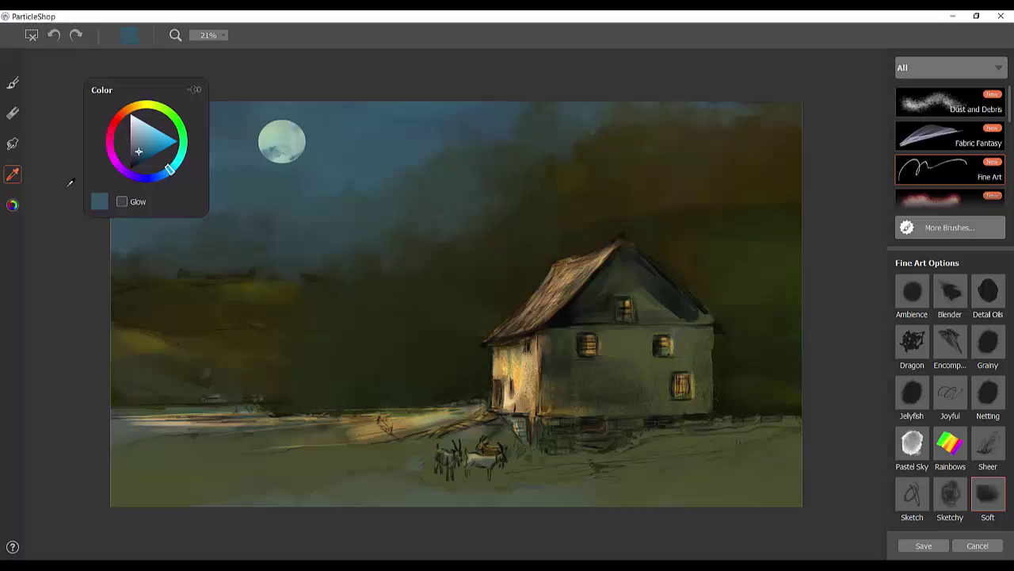
pyautogui.moveTo(146, 156); pyautogui.dragTo(139, 136)
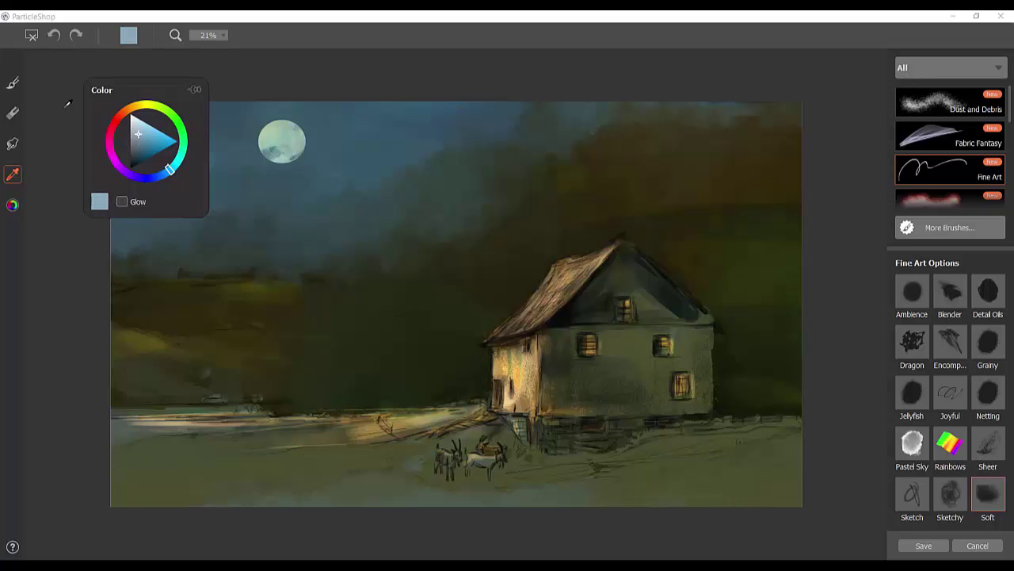
# Paint soft particle clusters and streaks across the sky and along the ground.
pyautogui.click(14, 84)
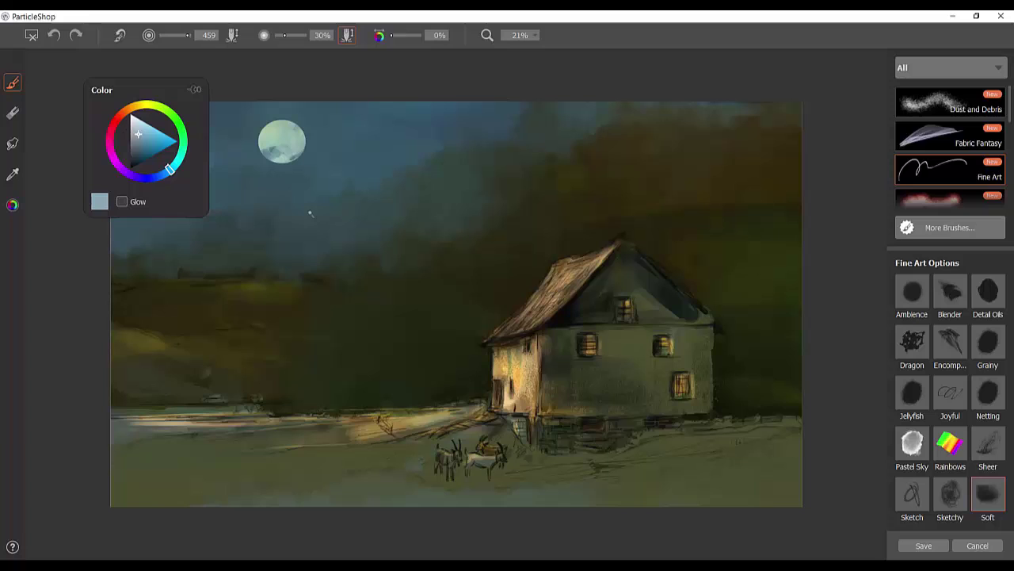
pyautogui.moveTo(268, 203); pyautogui.dragTo(323, 205)
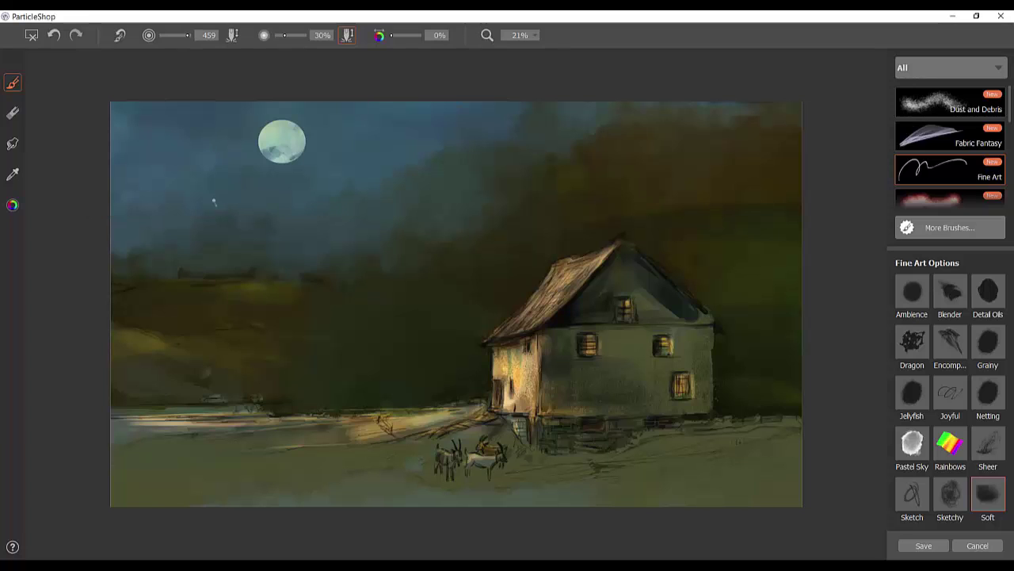
pyautogui.moveTo(229, 204)
pyautogui.mouseDown()
pyautogui.moveTo(309, 200)
pyautogui.moveTo(206, 219)
pyautogui.moveTo(153, 216)
pyautogui.moveTo(159, 205)
pyautogui.moveTo(139, 203)
pyautogui.moveTo(306, 176)
pyautogui.moveTo(257, 167)
pyautogui.moveTo(130, 181)
pyautogui.moveTo(322, 160)
pyautogui.moveTo(126, 166)
pyautogui.moveTo(368, 172)
pyautogui.moveTo(268, 163)
pyautogui.moveTo(354, 161)
pyautogui.moveTo(292, 184)
pyautogui.moveTo(451, 211)
pyautogui.moveTo(138, 236)
pyautogui.moveTo(351, 214)
pyautogui.moveTo(185, 218)
pyautogui.moveTo(522, 215)
pyautogui.moveTo(389, 227)
pyautogui.moveTo(373, 253)
pyautogui.moveTo(389, 268)
pyautogui.moveTo(336, 283)
pyautogui.moveTo(368, 286)
pyautogui.moveTo(295, 310)
pyautogui.moveTo(312, 375)
pyautogui.moveTo(363, 378)
pyautogui.moveTo(342, 391)
pyautogui.moveTo(169, 405)
pyautogui.moveTo(335, 390)
pyautogui.moveTo(314, 398)
pyautogui.moveTo(363, 403)
pyautogui.moveTo(137, 408)
pyautogui.moveTo(371, 403)
pyautogui.moveTo(357, 413)
pyautogui.moveTo(389, 409)
pyautogui.moveTo(204, 408)
pyautogui.moveTo(379, 410)
pyautogui.moveTo(447, 429)
pyautogui.moveTo(805, 401)
pyautogui.moveTo(739, 377)
pyautogui.moveTo(787, 370)
pyautogui.moveTo(741, 374)
pyautogui.moveTo(705, 413)
pyautogui.moveTo(596, 436)
pyautogui.moveTo(662, 396)
pyautogui.moveTo(679, 419)
pyautogui.moveTo(600, 430)
pyautogui.moveTo(486, 389)
pyautogui.moveTo(363, 389)
pyautogui.mouseUp()
pyautogui.moveTo(302, 270); pyautogui.dragTo(281, 264)
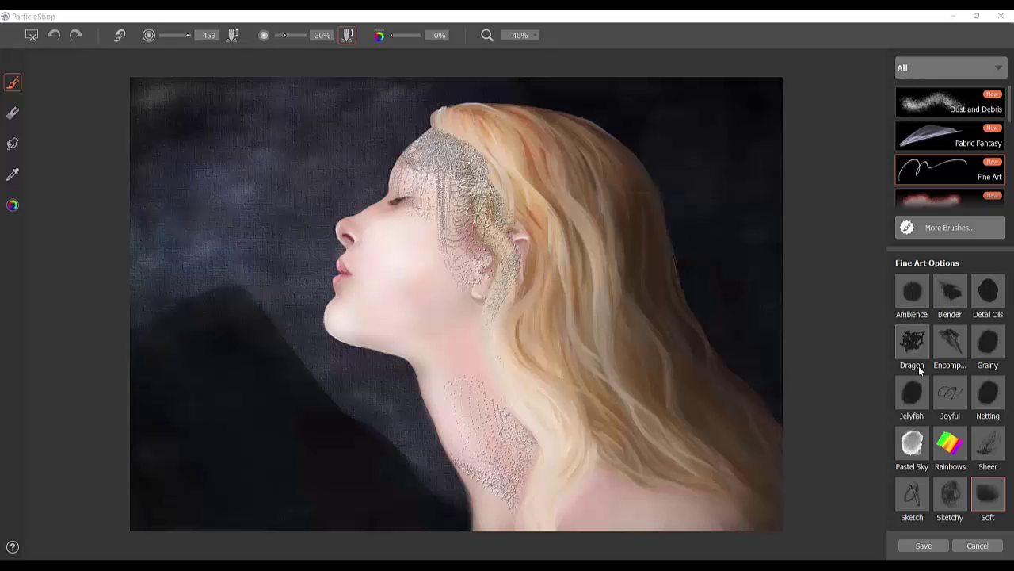
# Select the Sketchy variant and sample the peach colour from the hair.
pyautogui.click(955, 495)
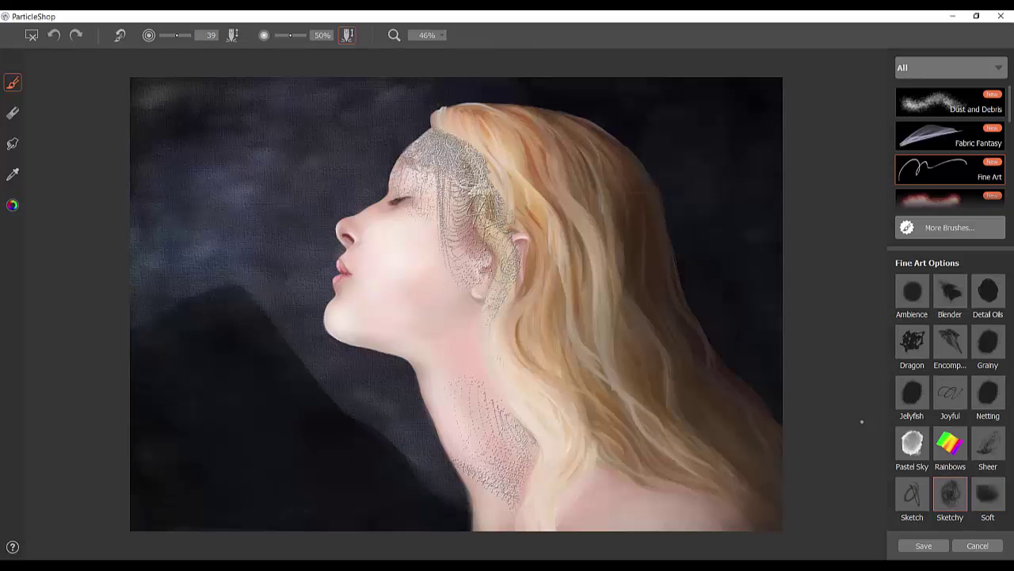
pyautogui.click(12, 173)
pyautogui.click(458, 119)
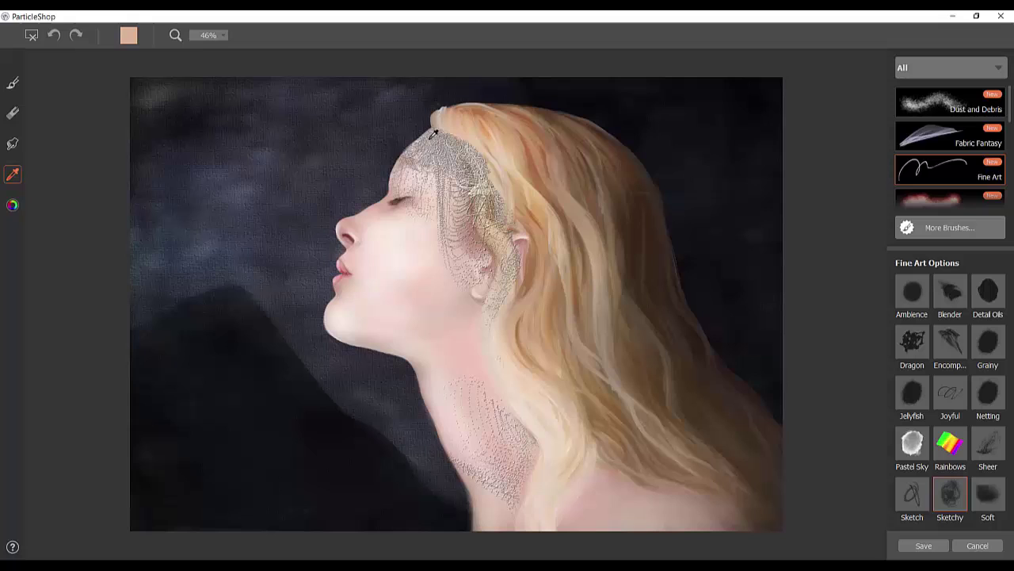
# Paint wispy peach Sketchy strands through the lower hair and near the shoulder.
pyautogui.click(17, 84)
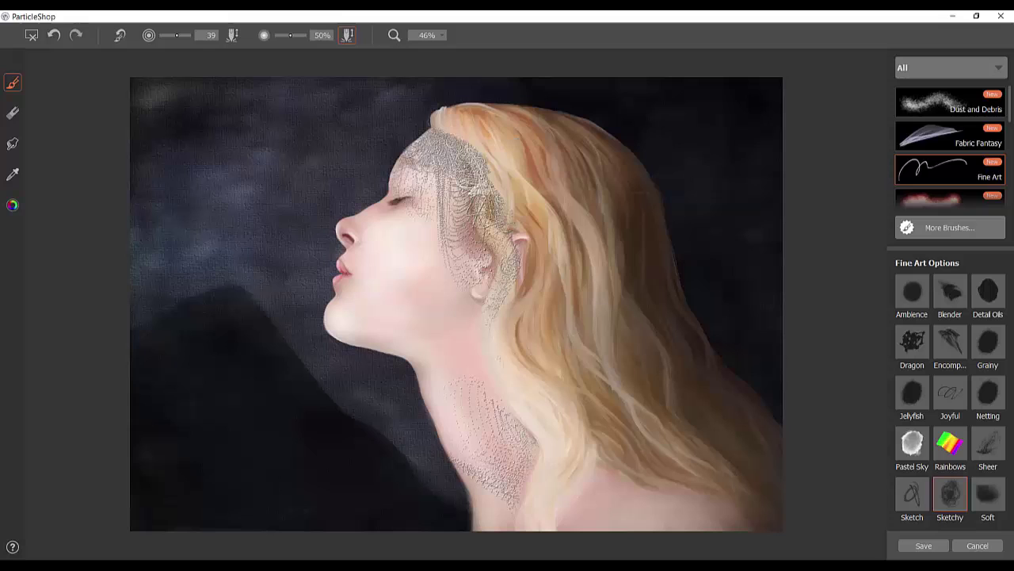
pyautogui.moveTo(551, 258)
pyautogui.mouseDown()
pyautogui.moveTo(563, 317)
pyautogui.moveTo(705, 452)
pyautogui.mouseUp()
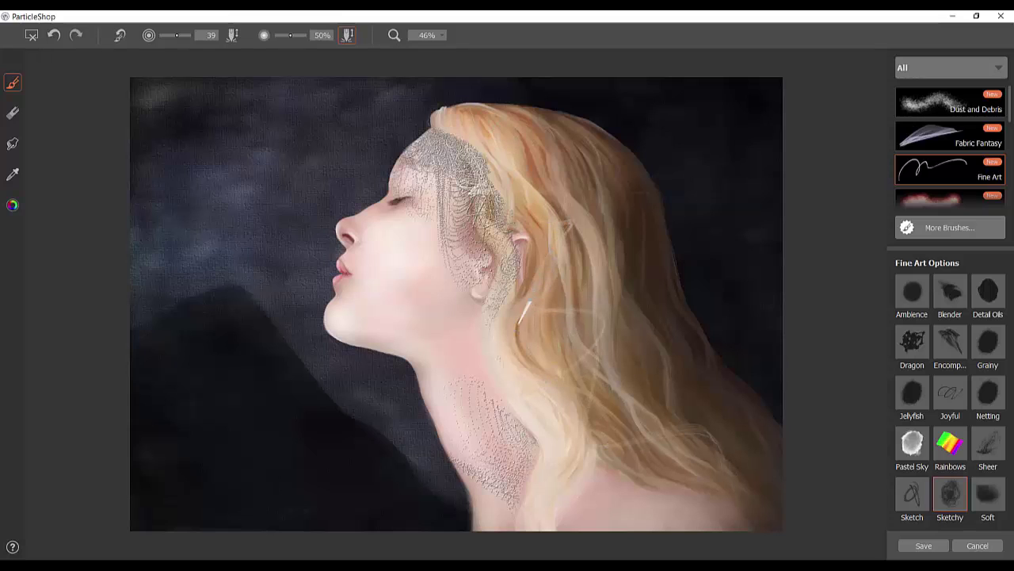
pyautogui.moveTo(714, 477); pyautogui.dragTo(764, 499)
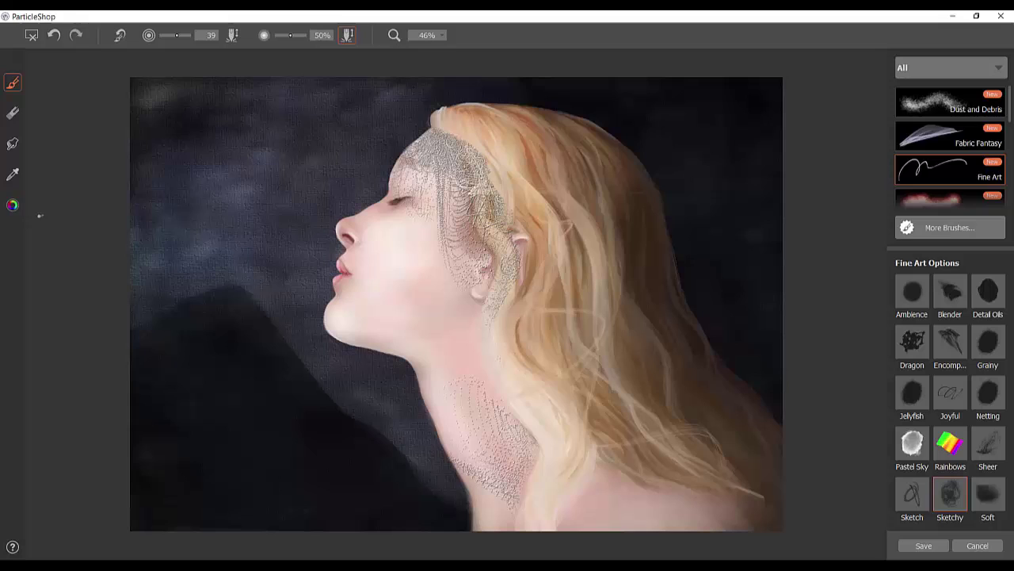
# Switch to pale pink and brighten the hair around the netting crown with light strands.
pyautogui.click(12, 205)
pyautogui.moveTo(156, 139); pyautogui.dragTo(136, 117)
pyautogui.moveTo(456, 119)
pyautogui.mouseDown()
pyautogui.moveTo(515, 176)
pyautogui.moveTo(499, 175)
pyautogui.mouseUp()
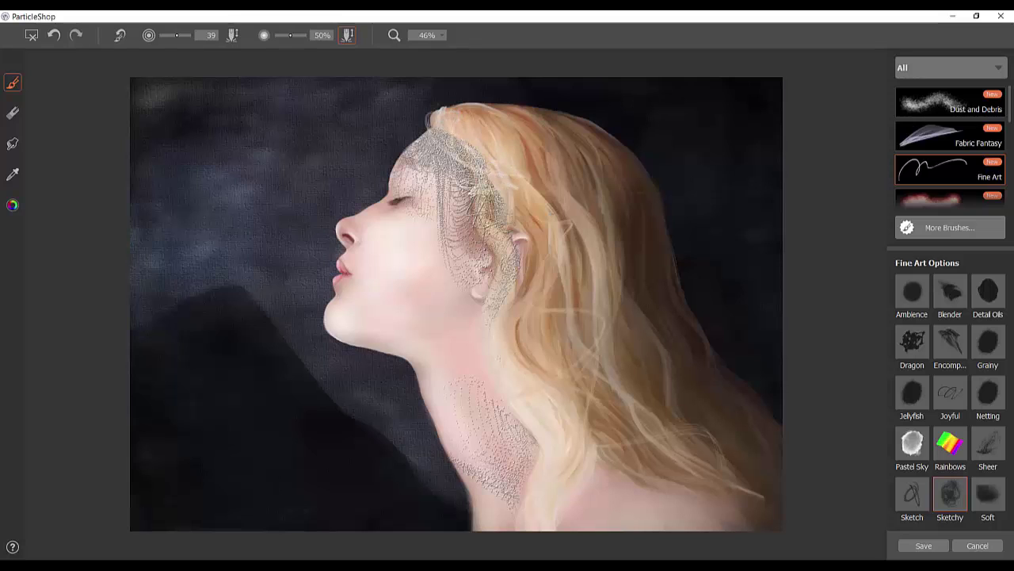
pyautogui.moveTo(474, 138)
pyautogui.mouseDown()
pyautogui.moveTo(459, 151)
pyautogui.moveTo(456, 138)
pyautogui.moveTo(496, 162)
pyautogui.mouseUp()
pyautogui.moveTo(528, 247); pyautogui.dragTo(542, 360)
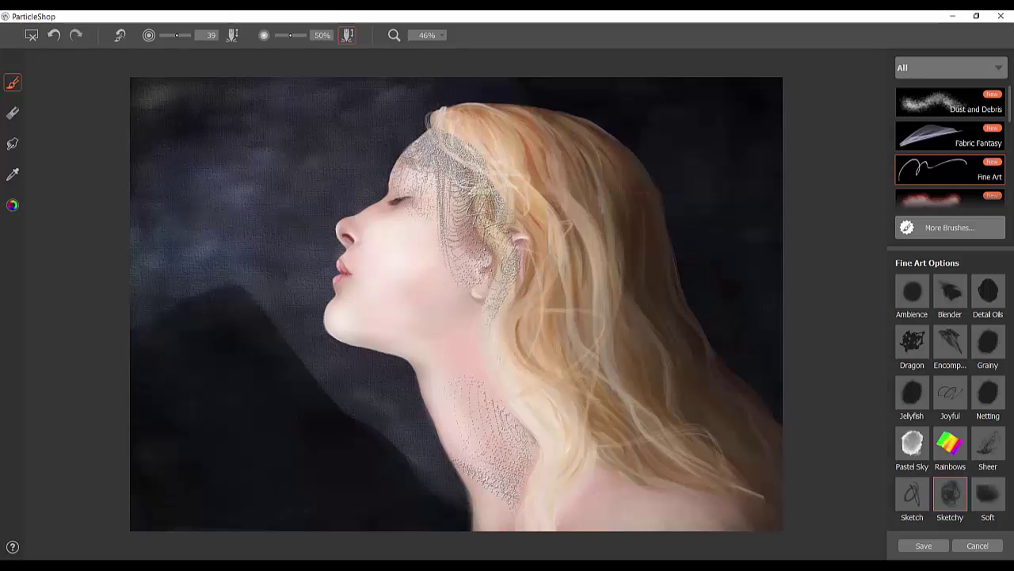
pyautogui.moveTo(558, 320)
pyautogui.mouseDown()
pyautogui.moveTo(581, 394)
pyautogui.moveTo(614, 379)
pyautogui.mouseUp()
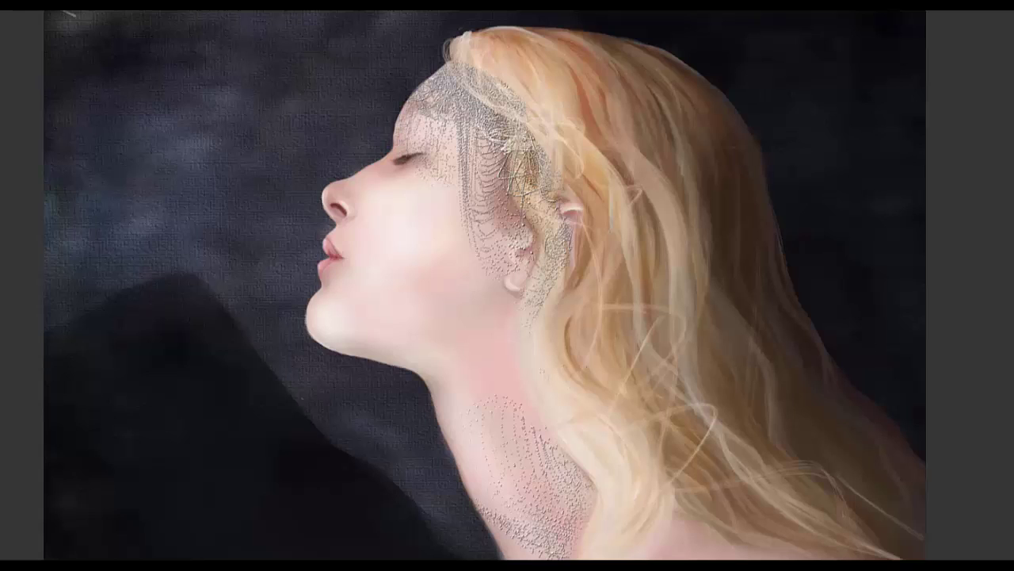
# Paint Encompass veil wisps from the top-left toward the face, undoing the large sweep over the face.
pyautogui.moveTo(64, 14)
pyautogui.mouseDown()
pyautogui.moveTo(119, 40)
pyautogui.moveTo(147, 73)
pyautogui.moveTo(70, 146)
pyautogui.moveTo(22, 235)
pyautogui.moveTo(111, 326)
pyautogui.moveTo(404, 400)
pyautogui.mouseUp()
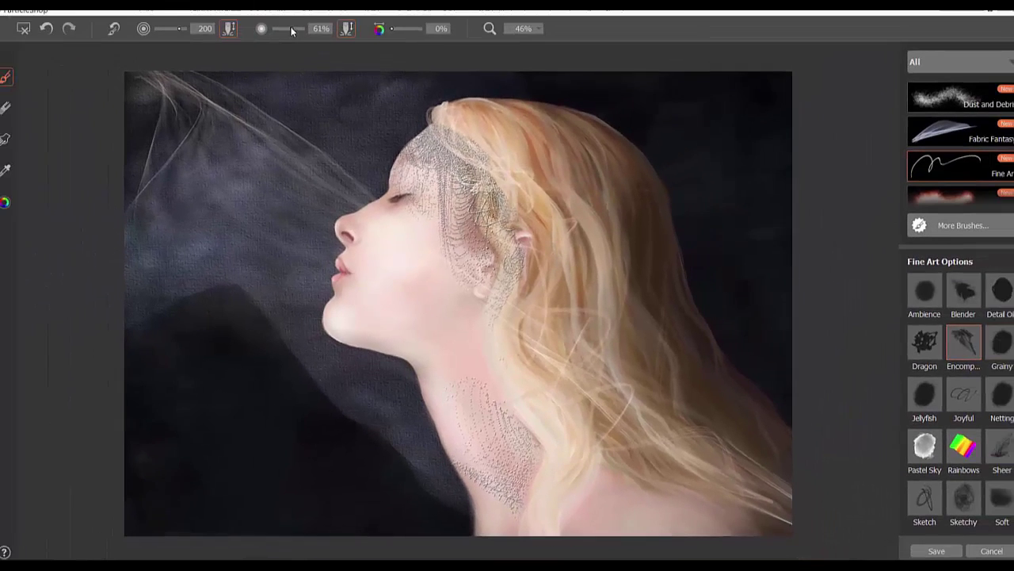
pyautogui.moveTo(123, 74)
pyautogui.mouseDown()
pyautogui.moveTo(254, 147)
pyautogui.moveTo(428, 218)
pyautogui.moveTo(306, 403)
pyautogui.moveTo(476, 499)
pyautogui.mouseUp()
pyautogui.moveTo(554, 496)
pyautogui.mouseDown()
pyautogui.moveTo(821, 453)
pyautogui.moveTo(880, 555)
pyautogui.mouseUp()
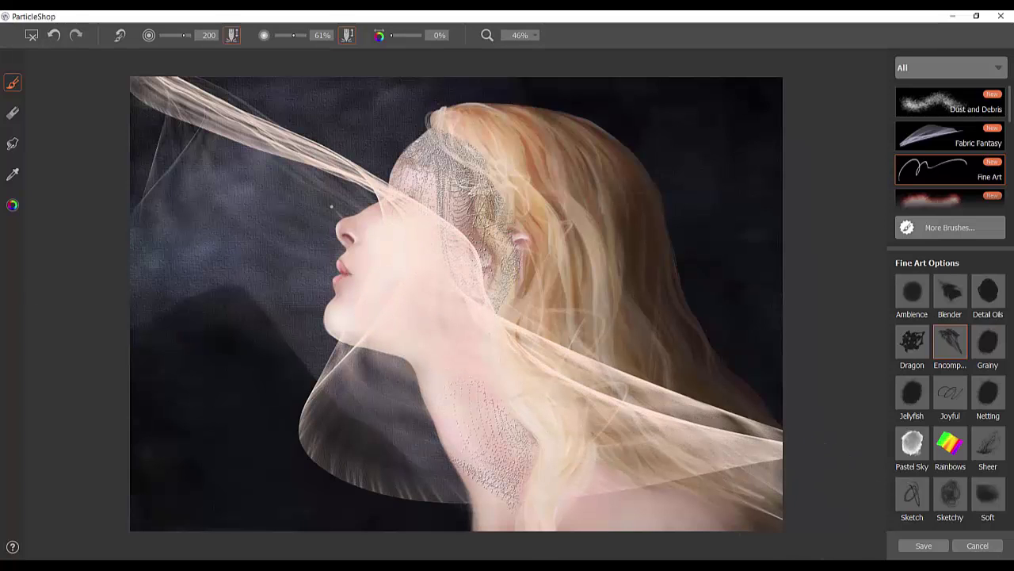
pyautogui.click(54, 35)
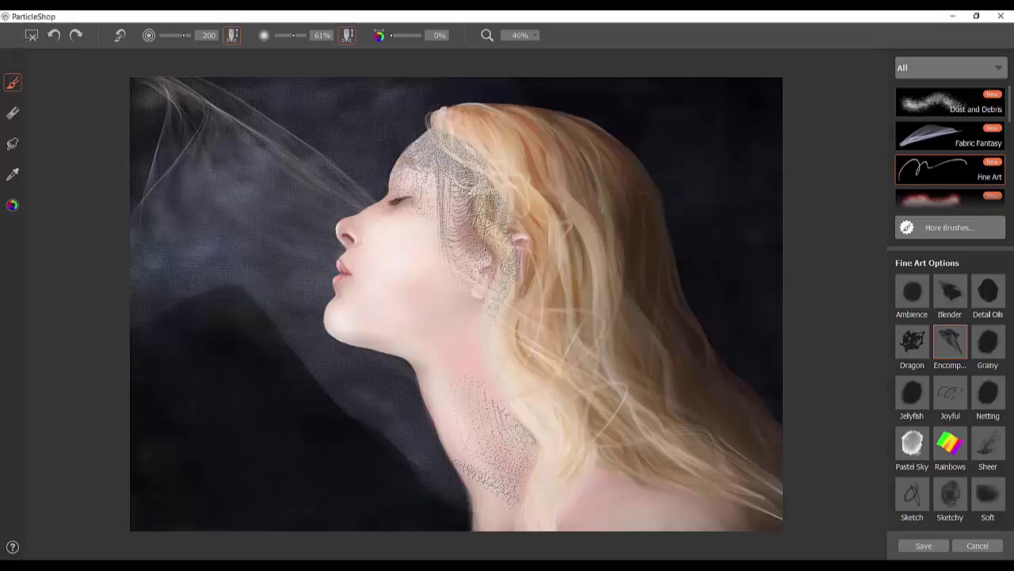
# Lower brush opacity to 11% and paint Encompass veil strands from the top-left across the head.
pyautogui.moveTo(294, 37); pyautogui.dragTo(279, 35)
pyautogui.moveTo(133, 79)
pyautogui.mouseDown()
pyautogui.moveTo(67, 193)
pyautogui.moveTo(86, 301)
pyautogui.moveTo(219, 386)
pyautogui.moveTo(401, 444)
pyautogui.mouseUp()
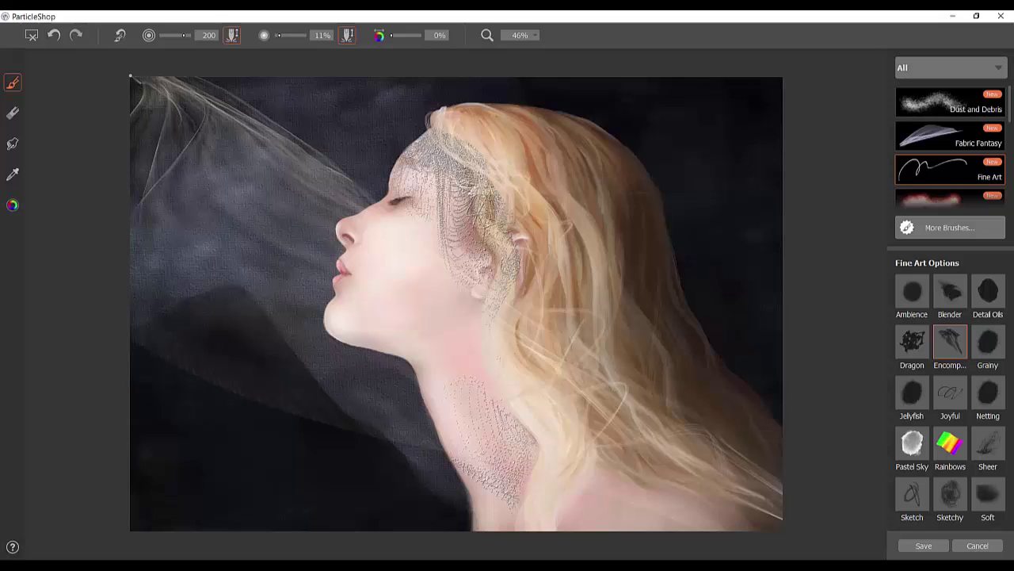
pyautogui.moveTo(132, 79)
pyautogui.mouseDown()
pyautogui.moveTo(328, 97)
pyautogui.moveTo(450, 103)
pyautogui.moveTo(406, 146)
pyautogui.moveTo(711, 241)
pyautogui.moveTo(809, 285)
pyautogui.moveTo(816, 353)
pyautogui.moveTo(791, 449)
pyautogui.moveTo(841, 541)
pyautogui.moveTo(894, 559)
pyautogui.mouseUp()
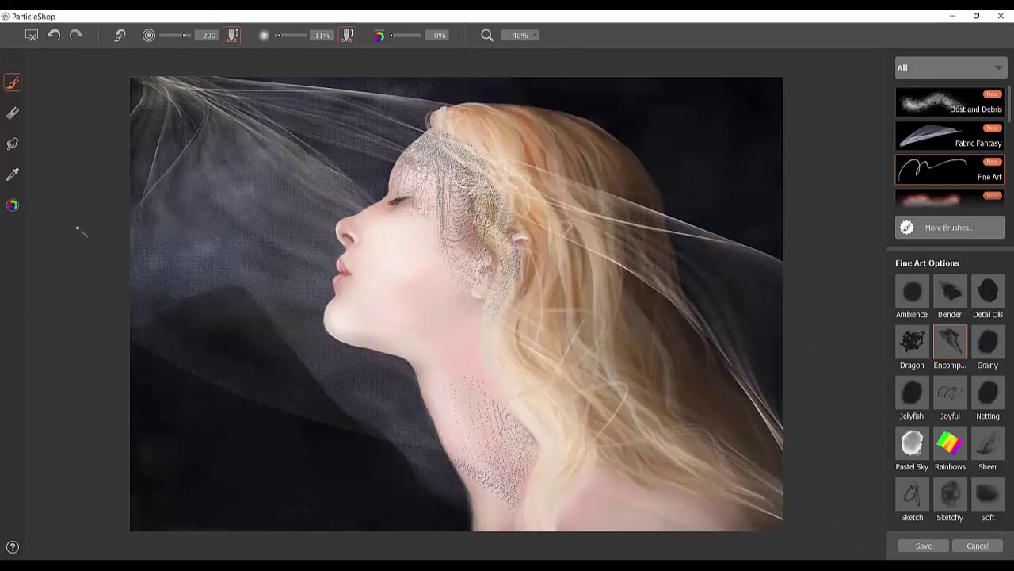
pyautogui.moveTo(141, 79)
pyautogui.mouseDown()
pyautogui.moveTo(81, 184)
pyautogui.moveTo(80, 253)
pyautogui.moveTo(59, 326)
pyautogui.moveTo(76, 451)
pyautogui.moveTo(159, 525)
pyautogui.moveTo(289, 555)
pyautogui.mouseUp()
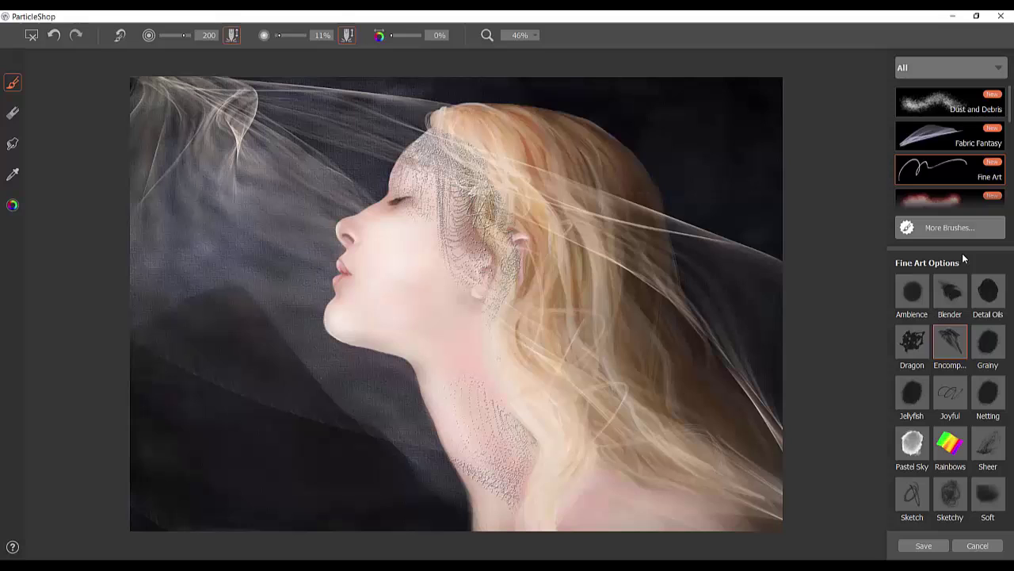
# Select the Blender variant and blend the veil in the dark lower-left area.
pyautogui.click(953, 299)
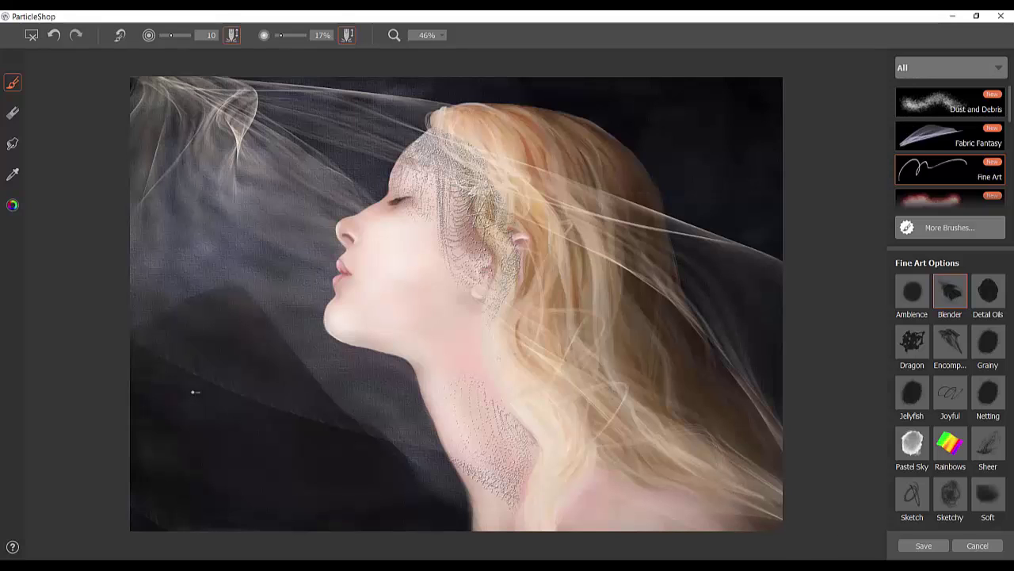
pyautogui.click(256, 410)
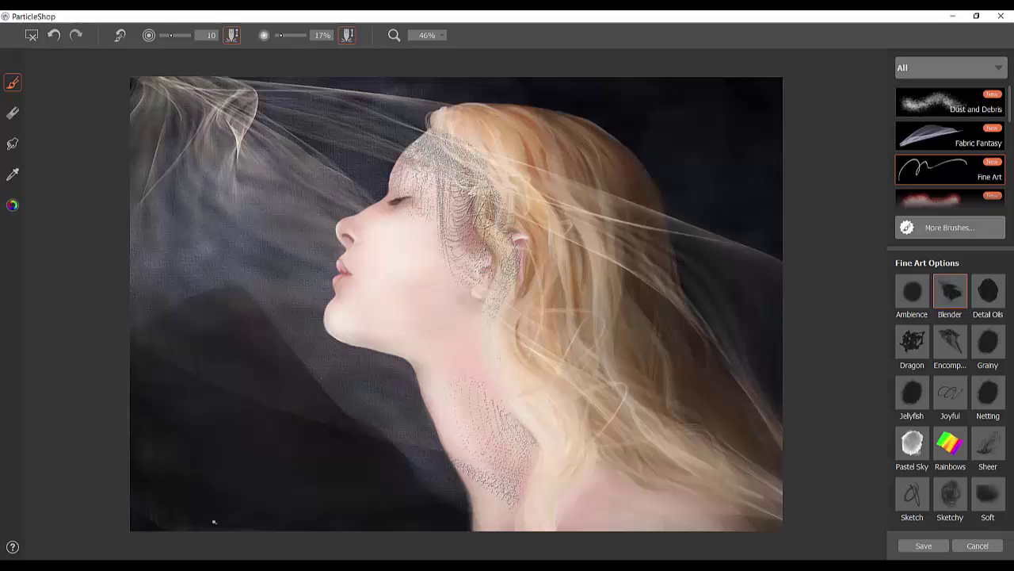
# Zoom in on the portrait from 46% to 51% with Ctrl+=.
pyautogui.hotkey('ctrl', '=')
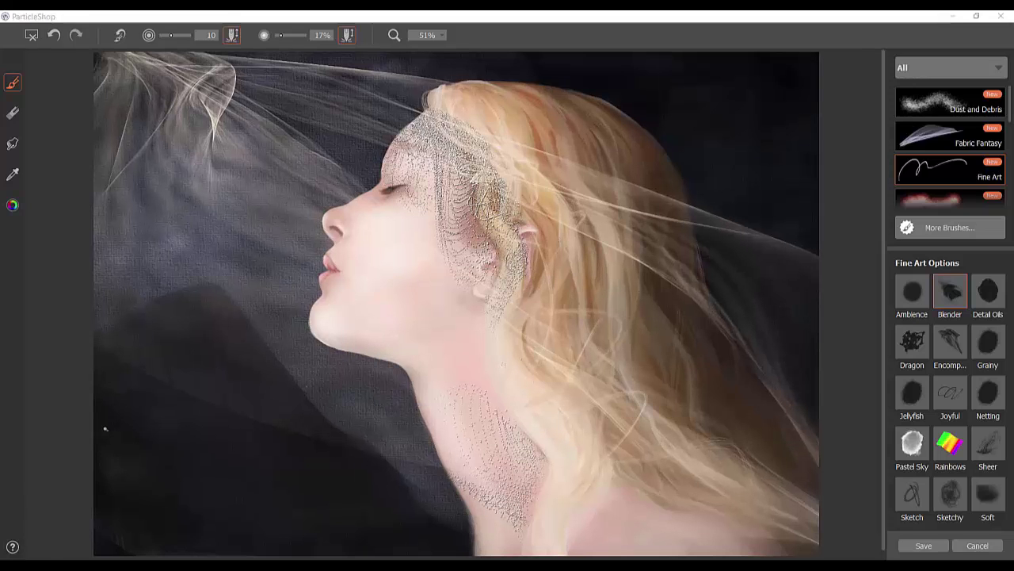